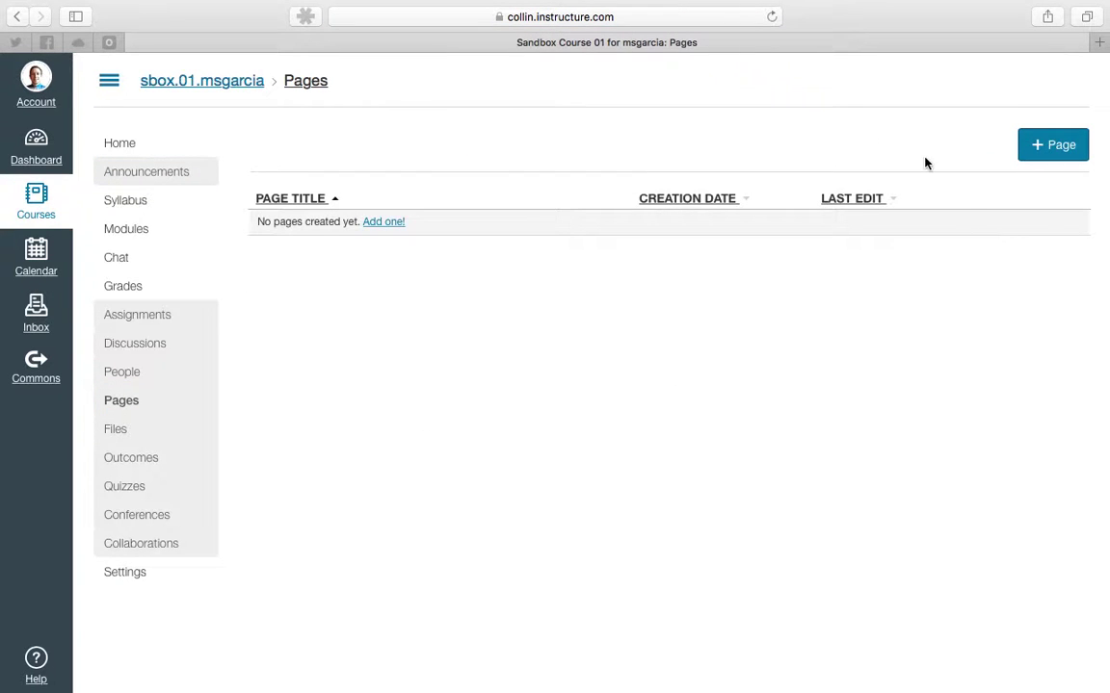
Create a new course page titled "[1.1] Beaker" and place the cursor in its empty body
click(1040, 148)
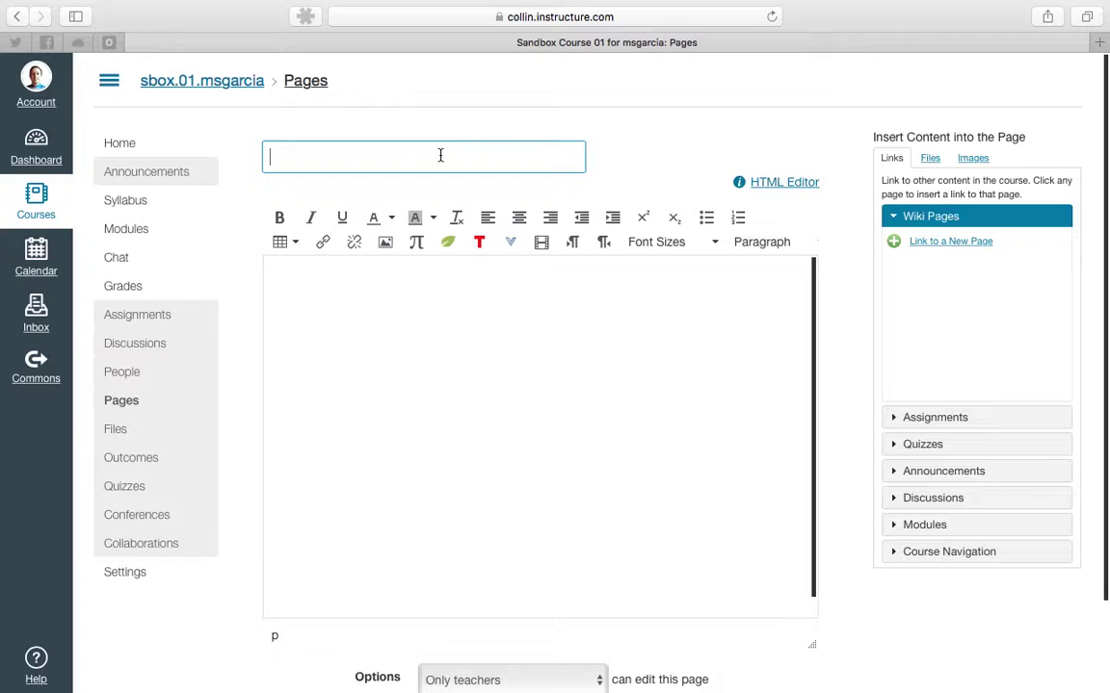
text([1.1])
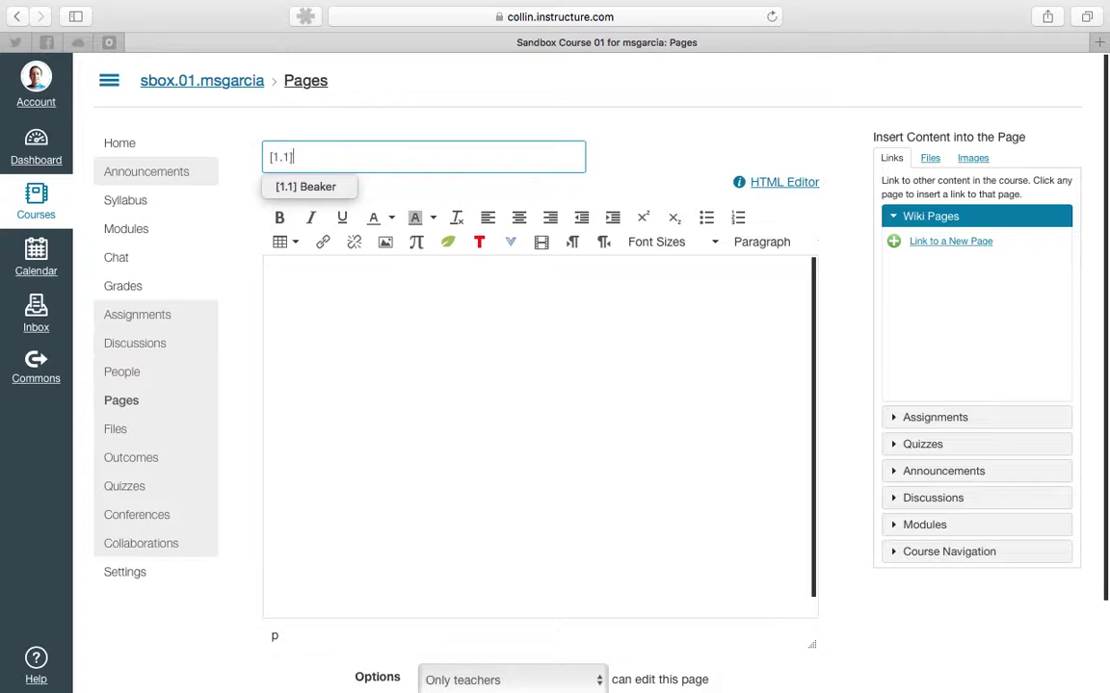
text( Beaker)
click(483, 355)
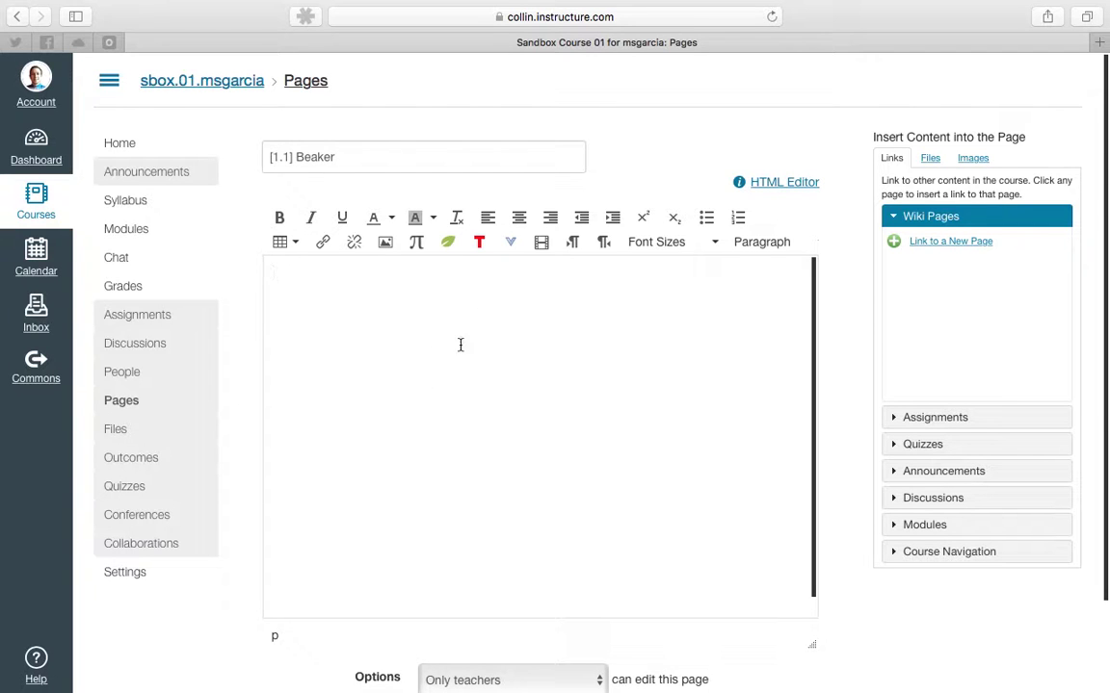
scroll(453, 400, down, 1)
scroll(453, 400, up, 1)
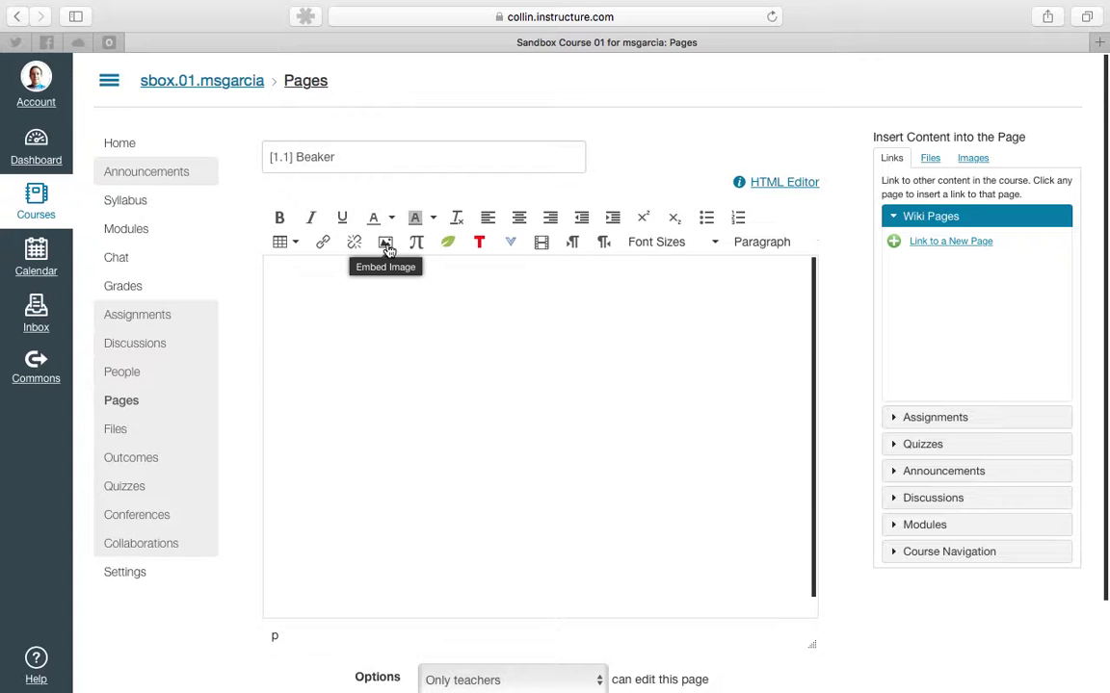
Start embedding an image in the page body and open the Unit 1 folder of the Canvas course files as source
click(385, 247)
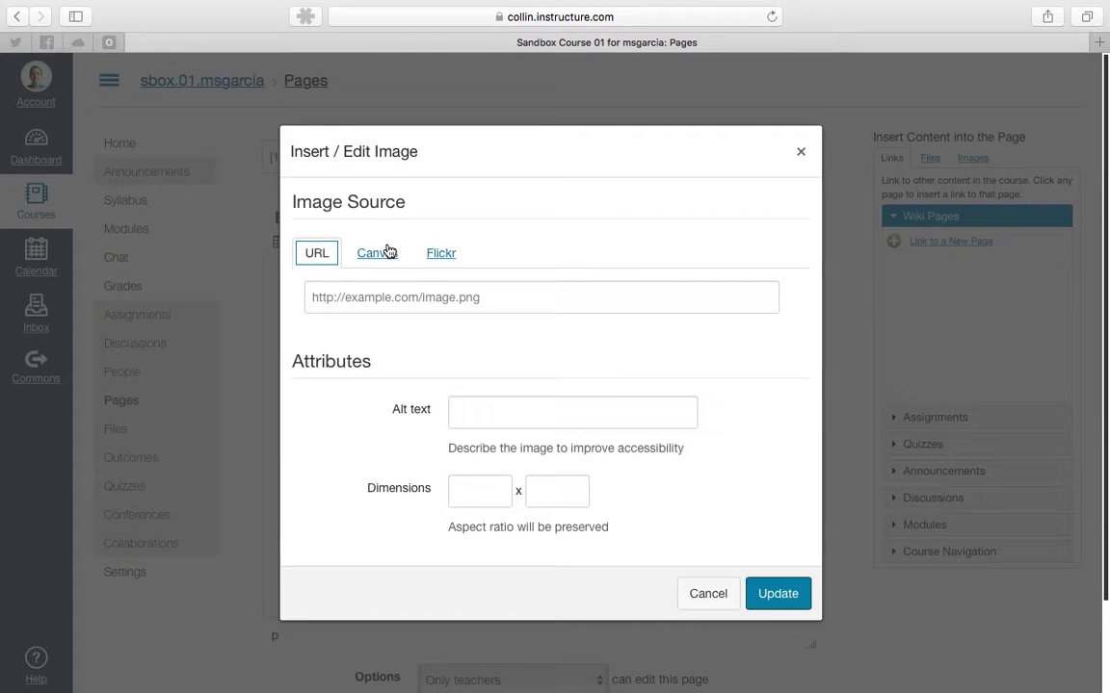
click(325, 297)
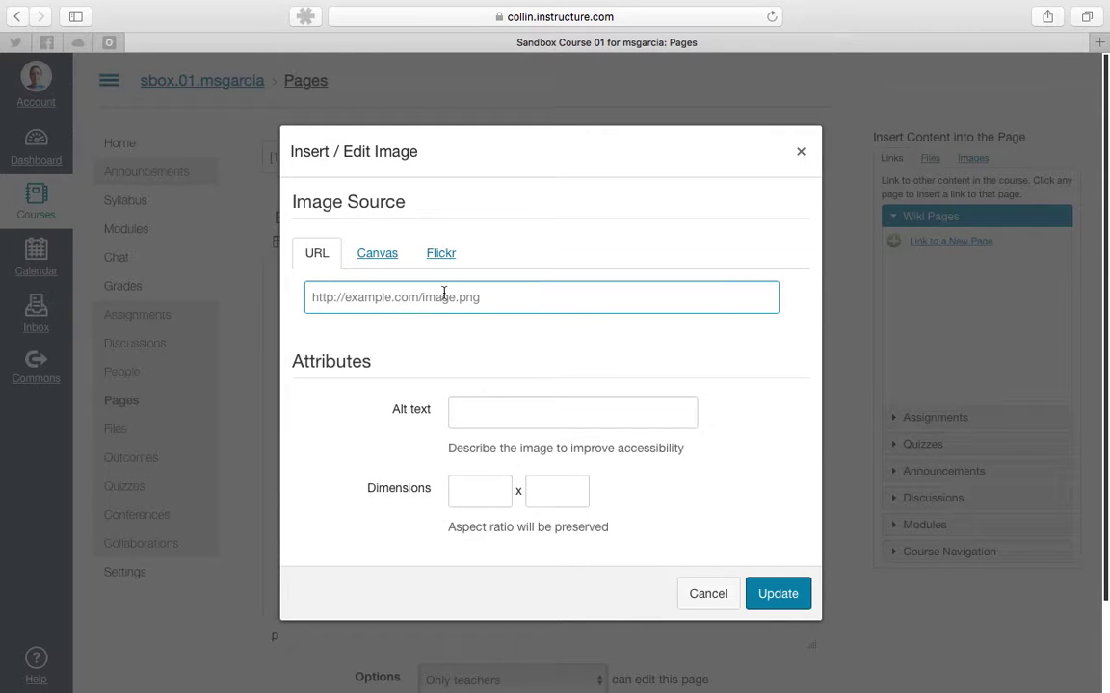
click(511, 300)
click(378, 254)
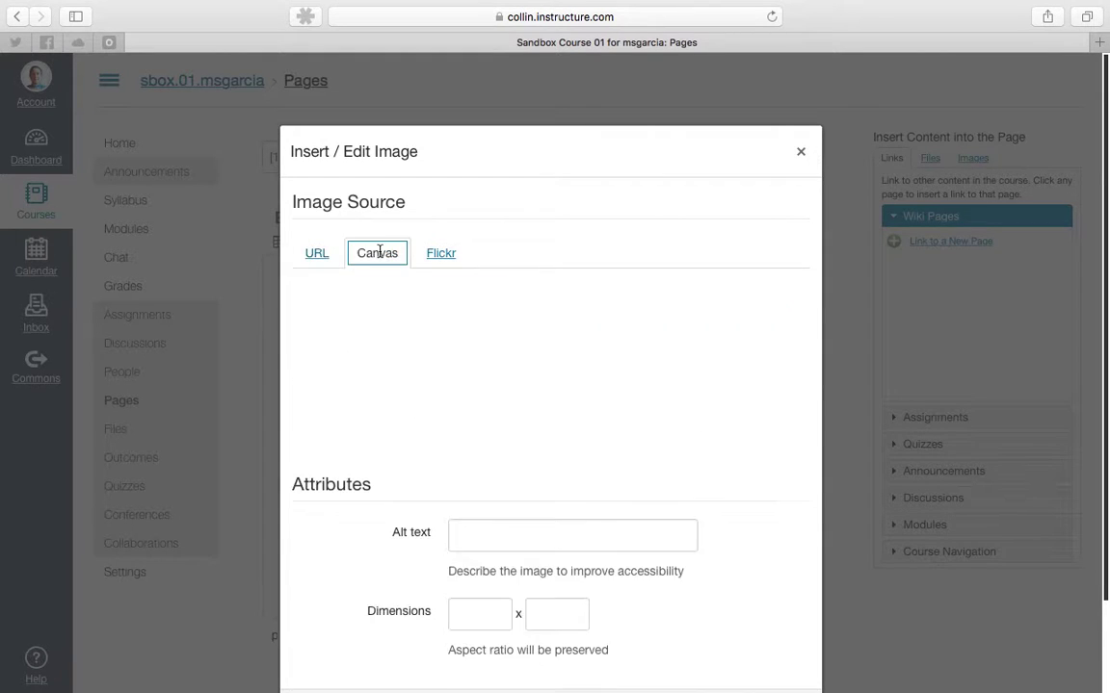
click(369, 292)
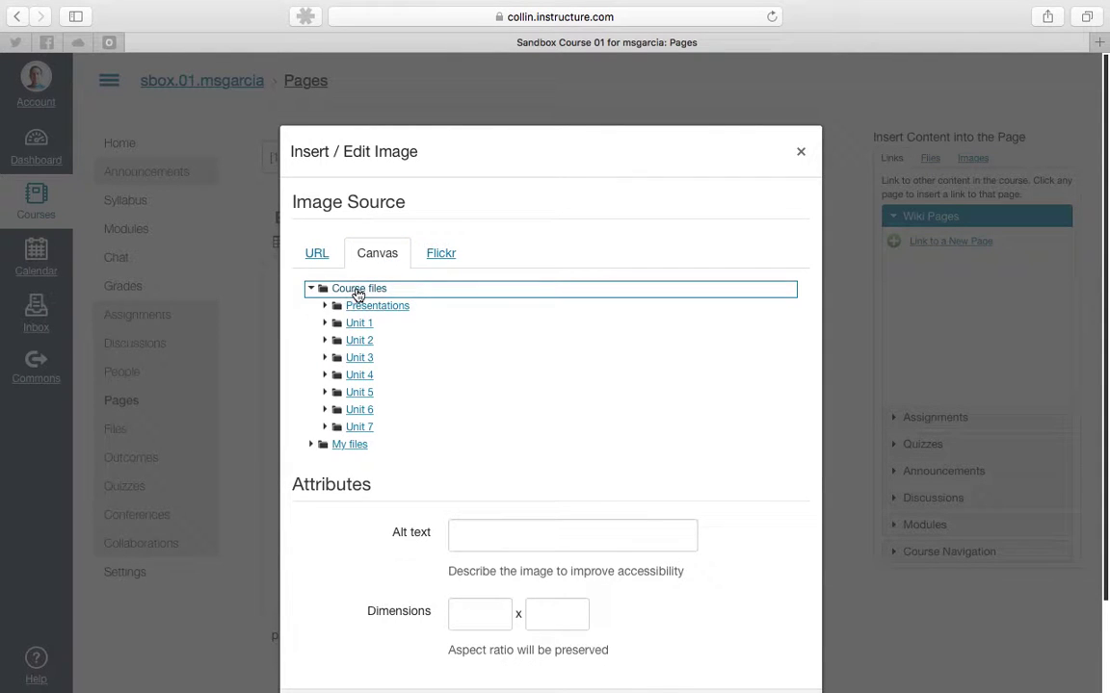
click(358, 324)
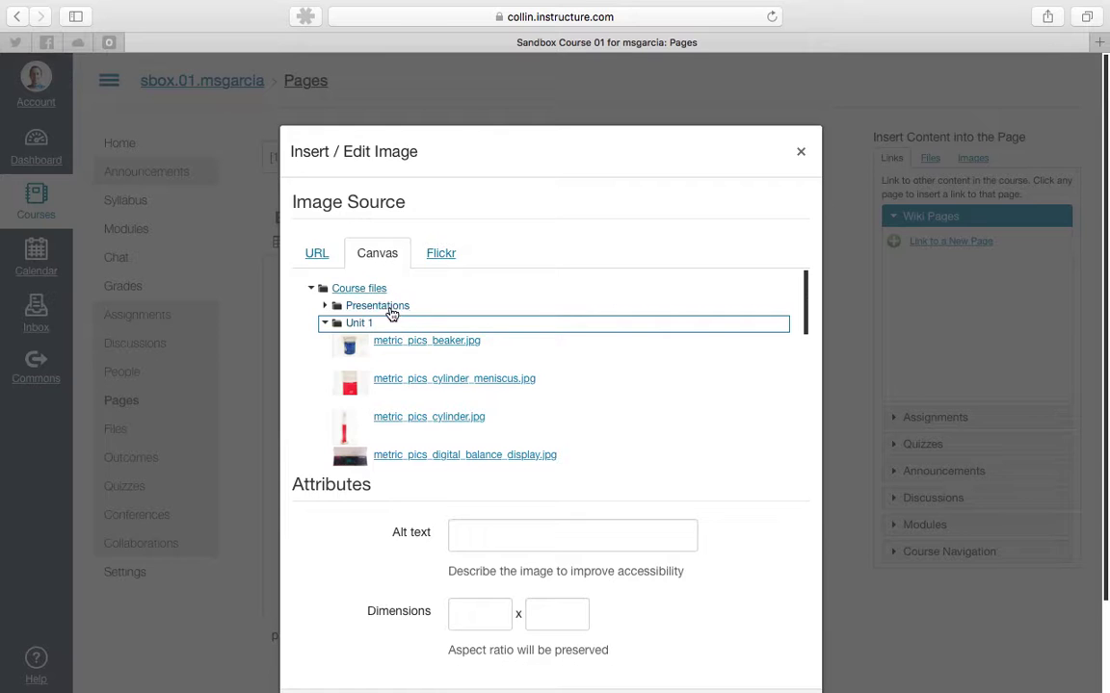
View the Flickr image source and select metric_pics_beaker.jpg from the Unit 1 course files
click(441, 257)
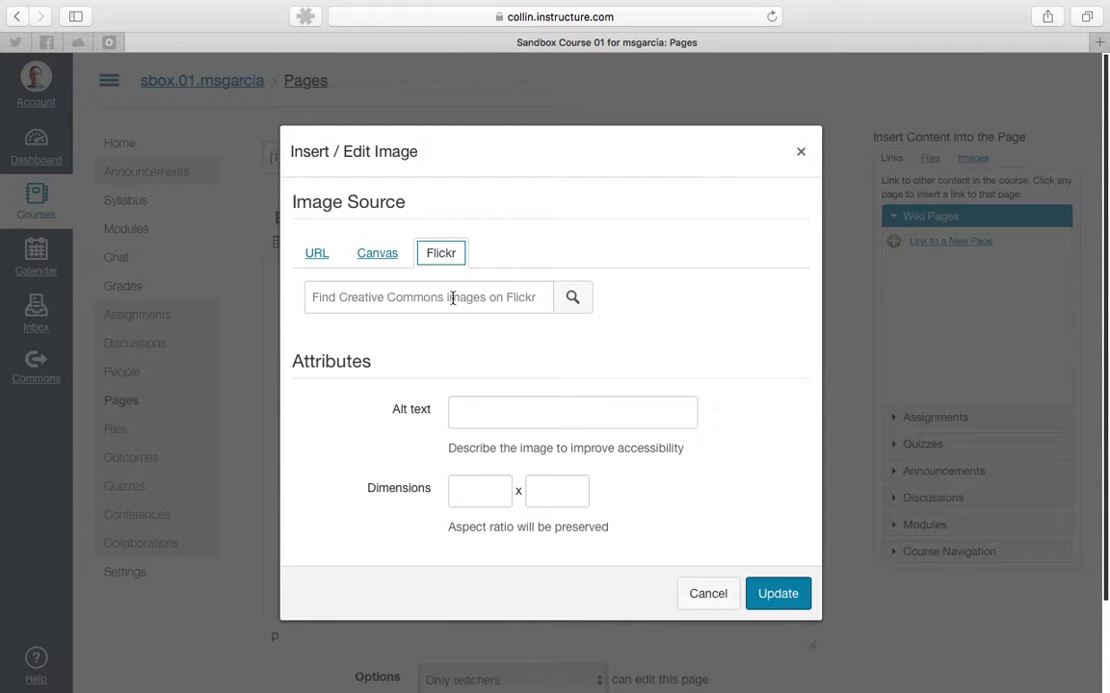
click(452, 298)
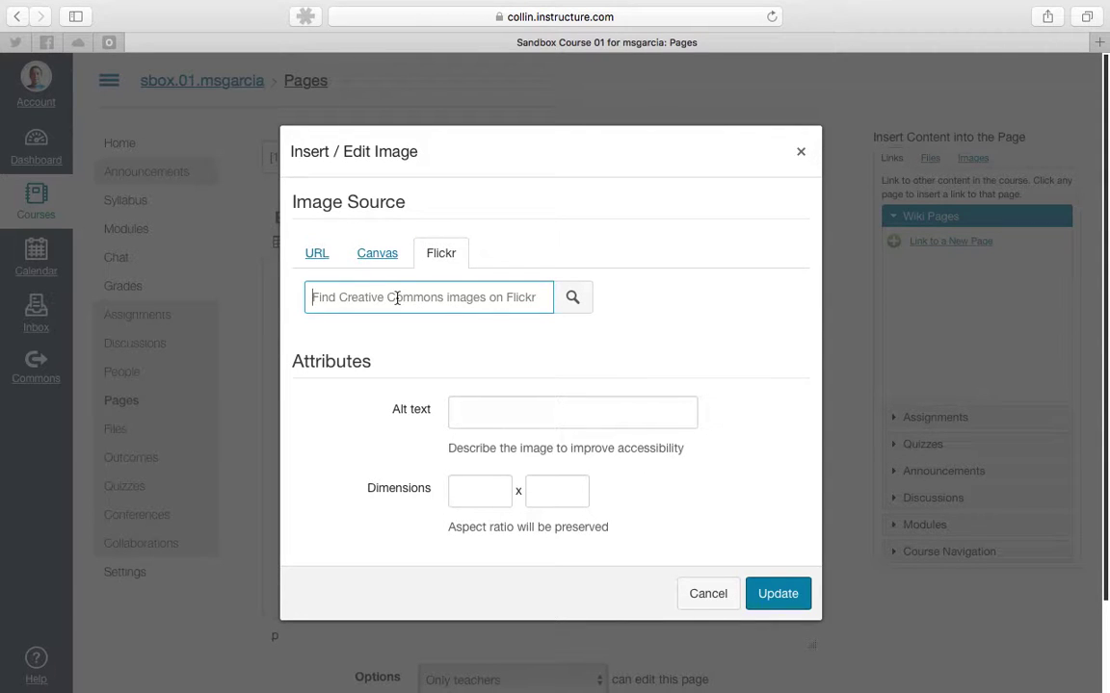
click(376, 253)
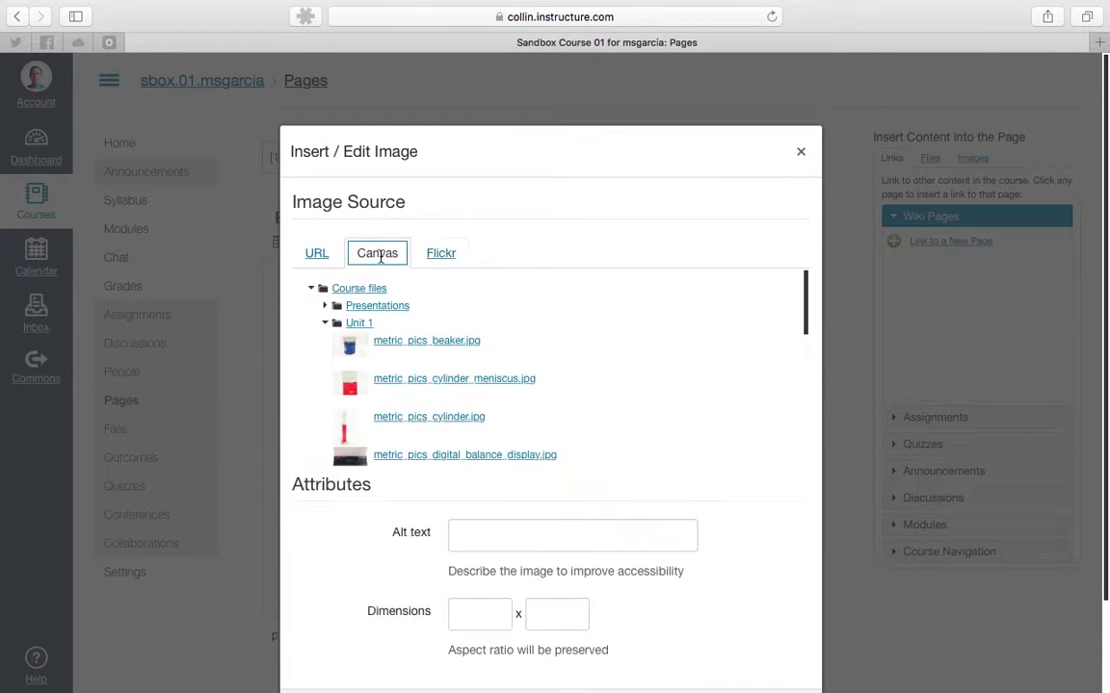
click(408, 350)
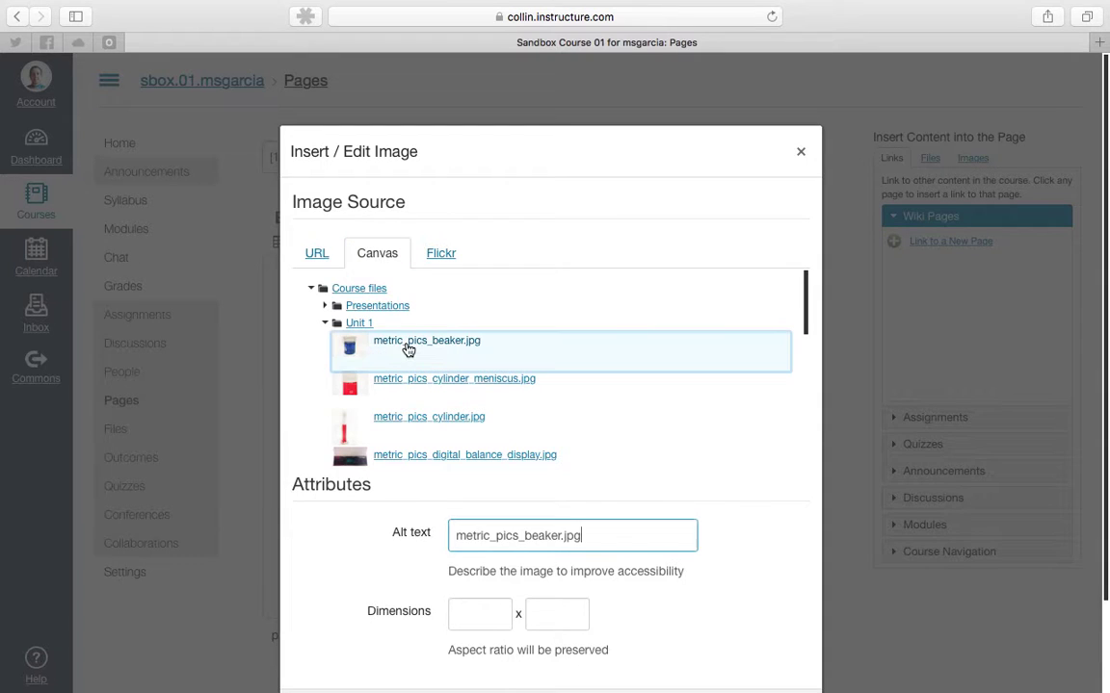
Replace the image's alt text with "Beaker"
scroll(576, 510, down, 3)
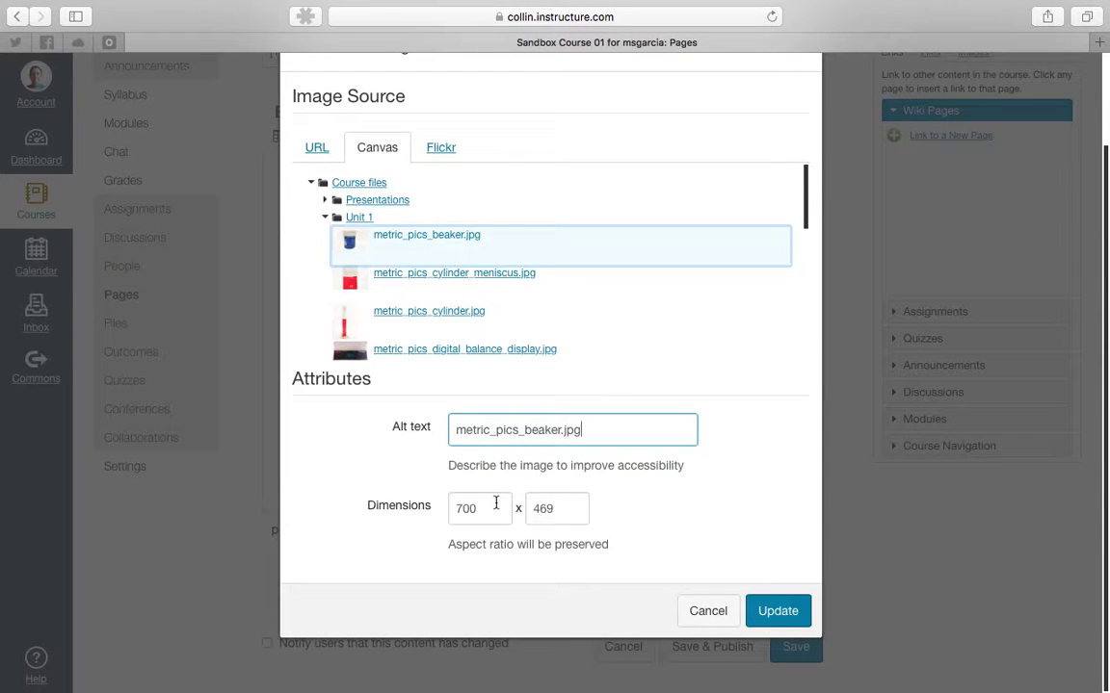
drag(587, 430, 444, 424)
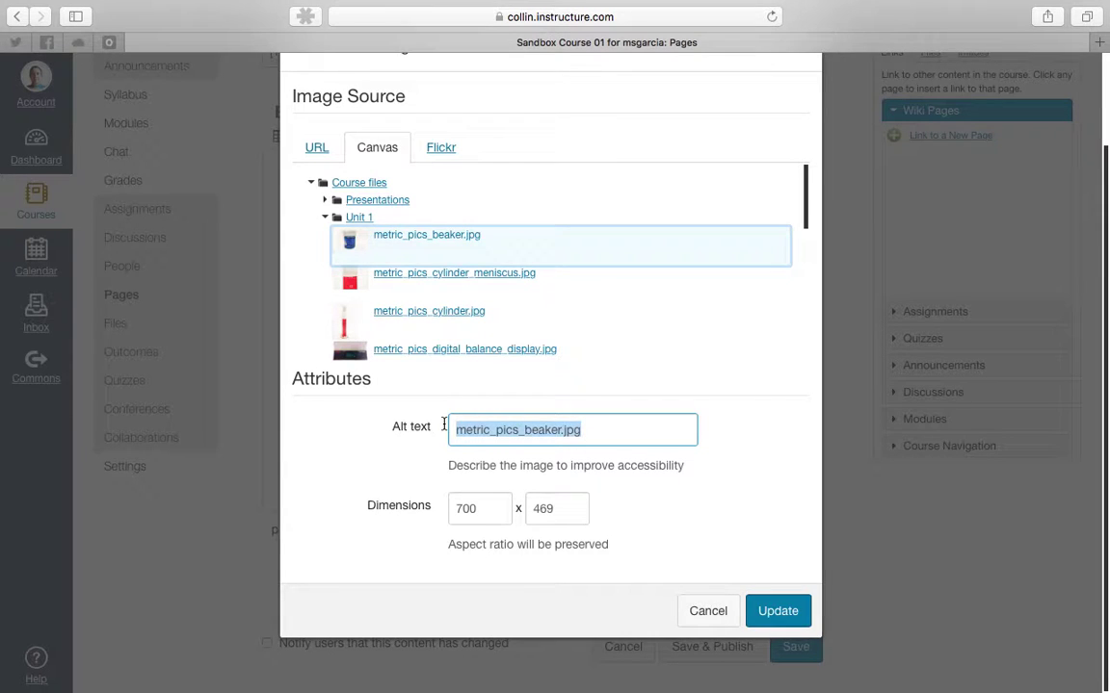
key(BackSpace)
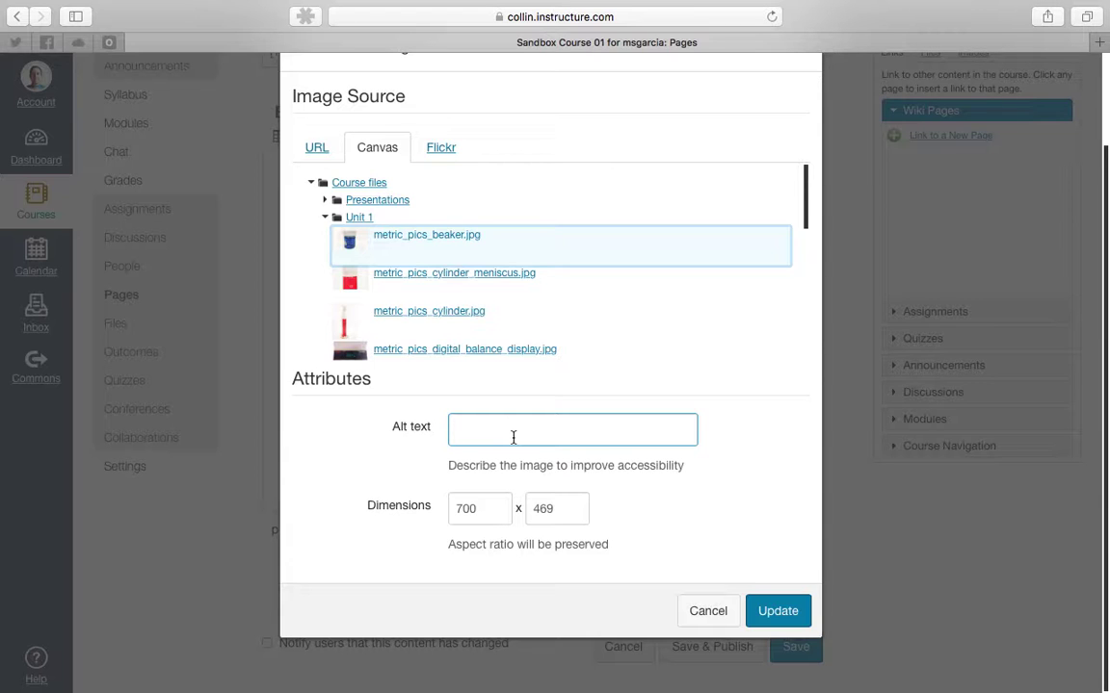
text(Beaker)
Set the image width to 350 with the aspect ratio preserved
double_click(466, 509)
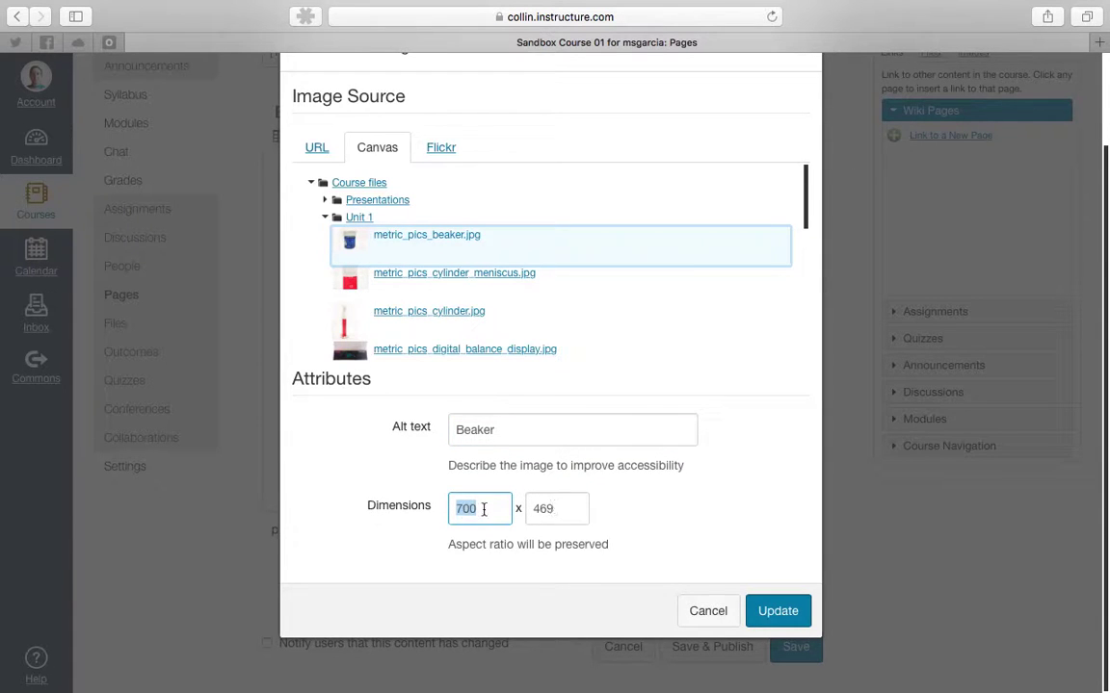
drag(448, 543, 572, 549)
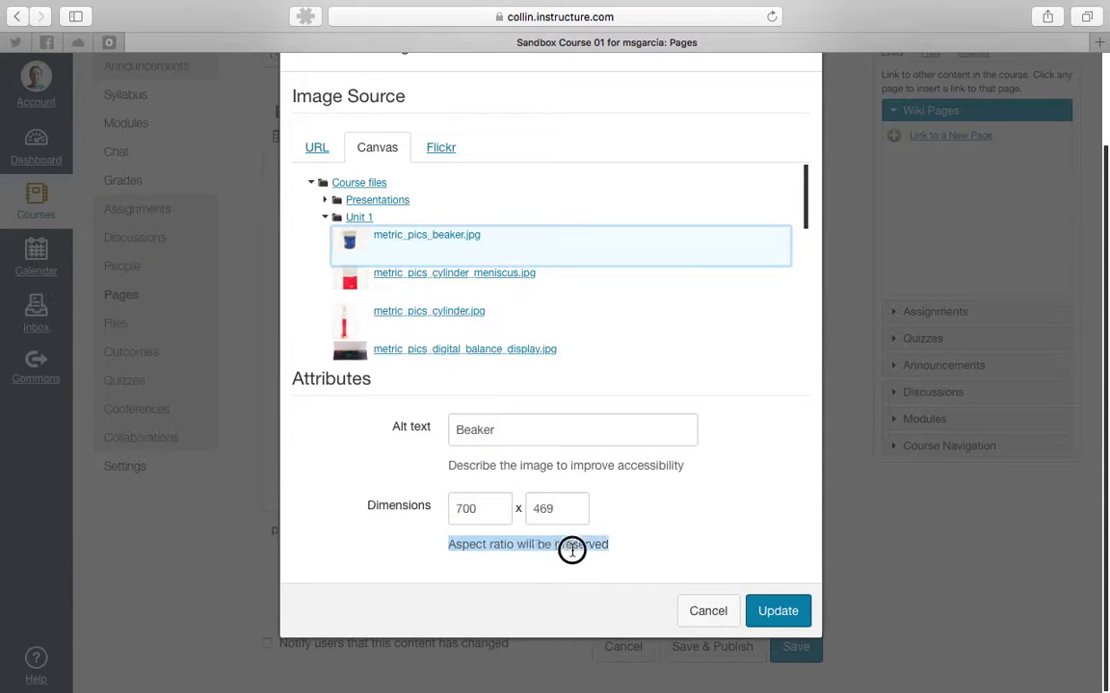
double_click(468, 508)
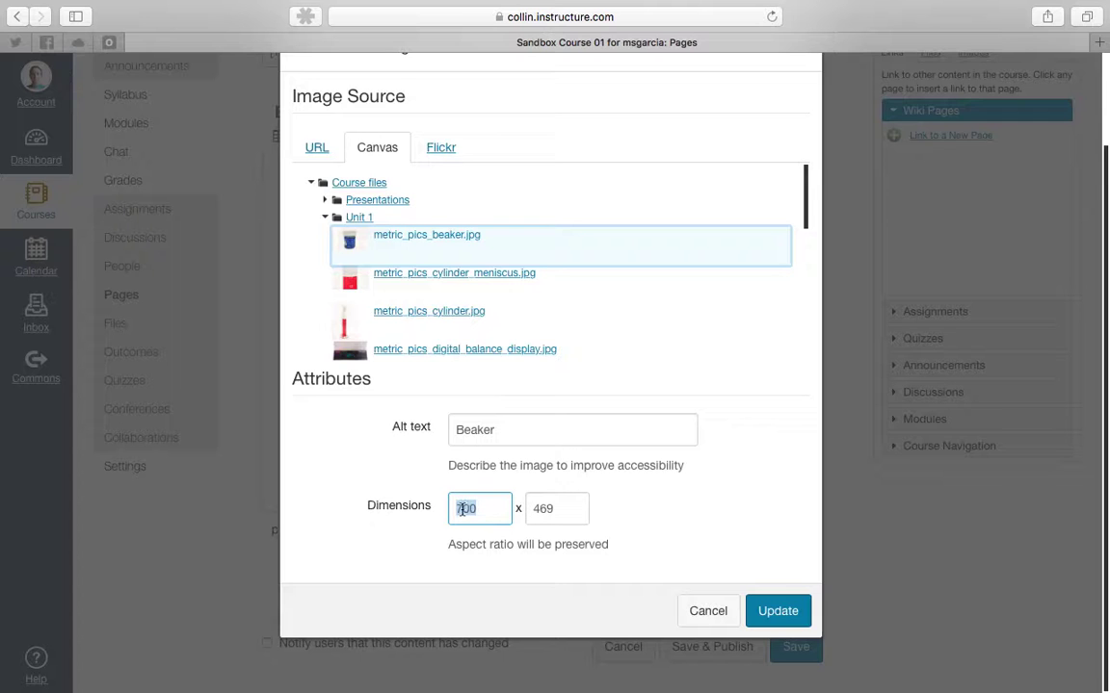
text(350)
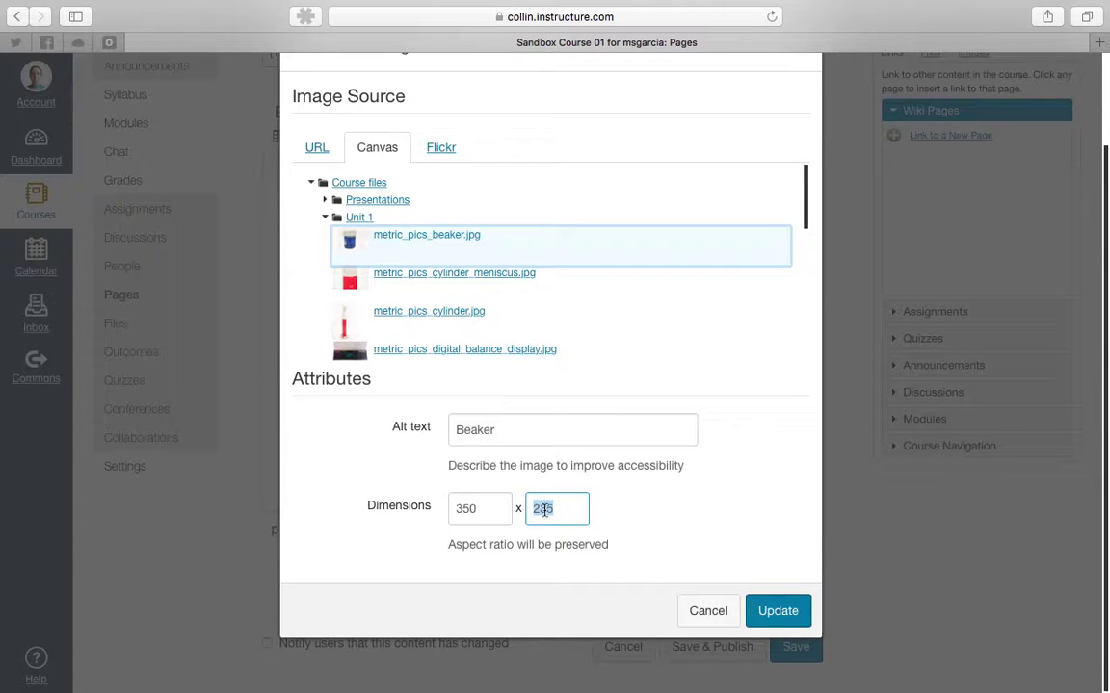
Set the image width to 700 and insert the beaker image into the page
double_click(464, 509)
text(700)
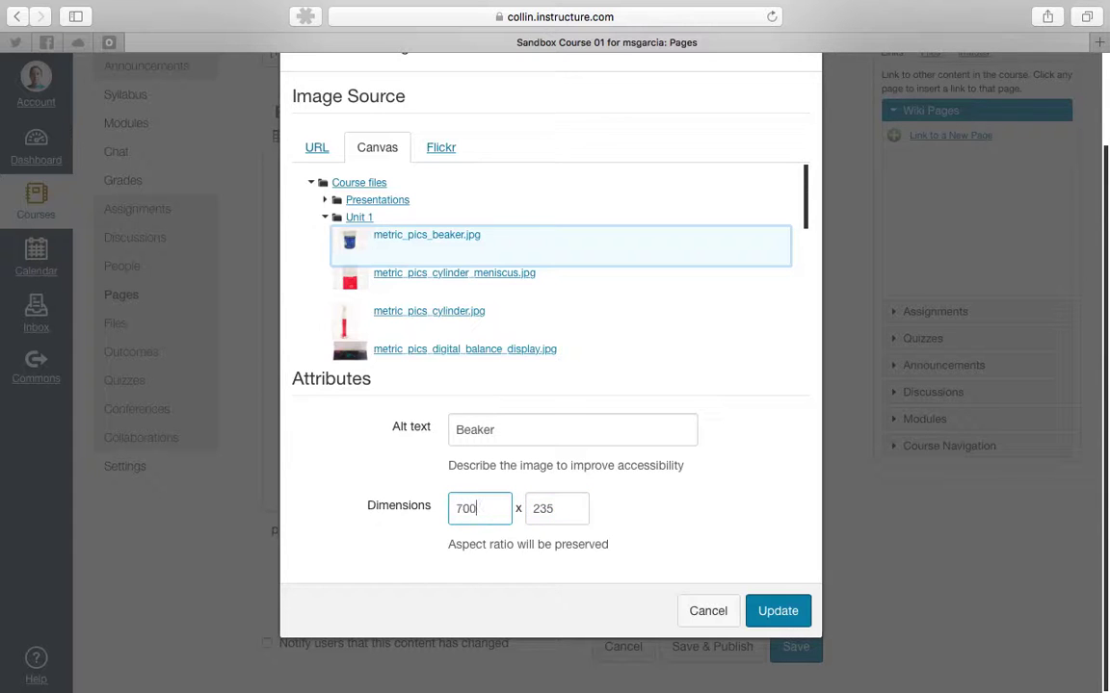
key(Tab)
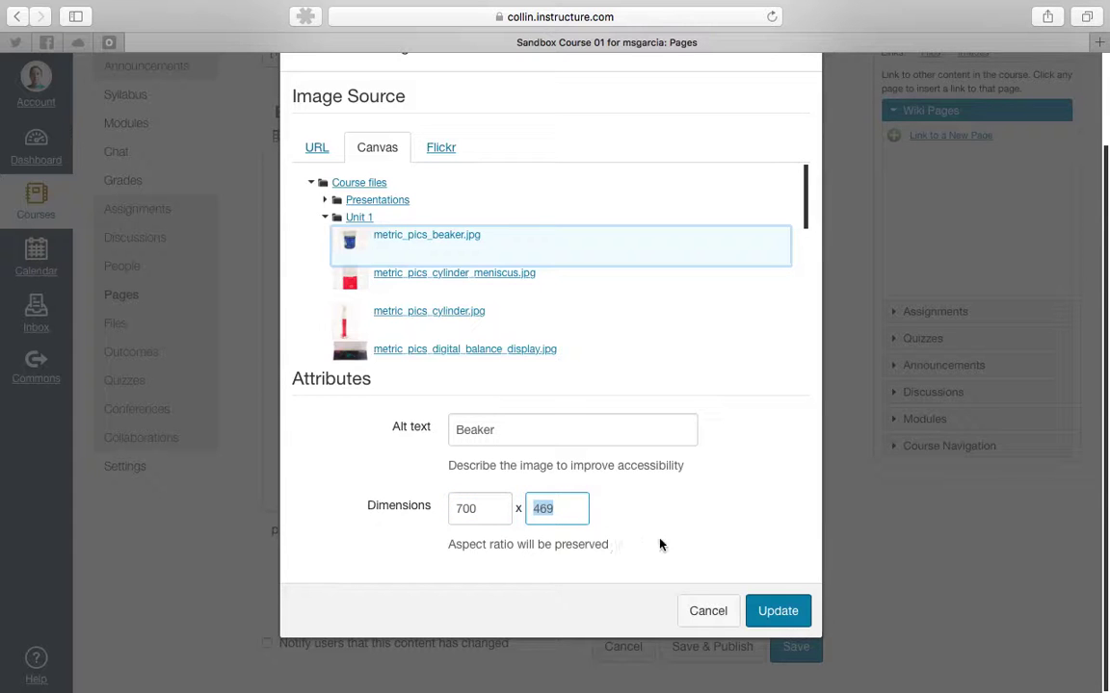
click(782, 611)
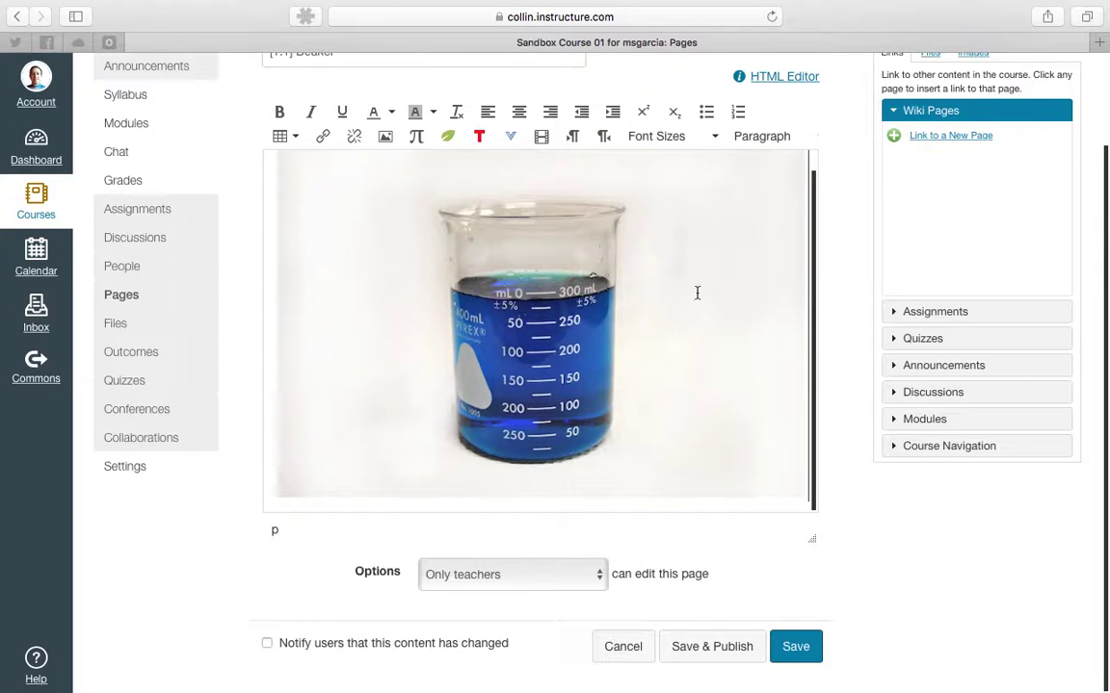
Examine how the inserted beaker image fits inside the page's editing area
scroll(696, 292, up, 1)
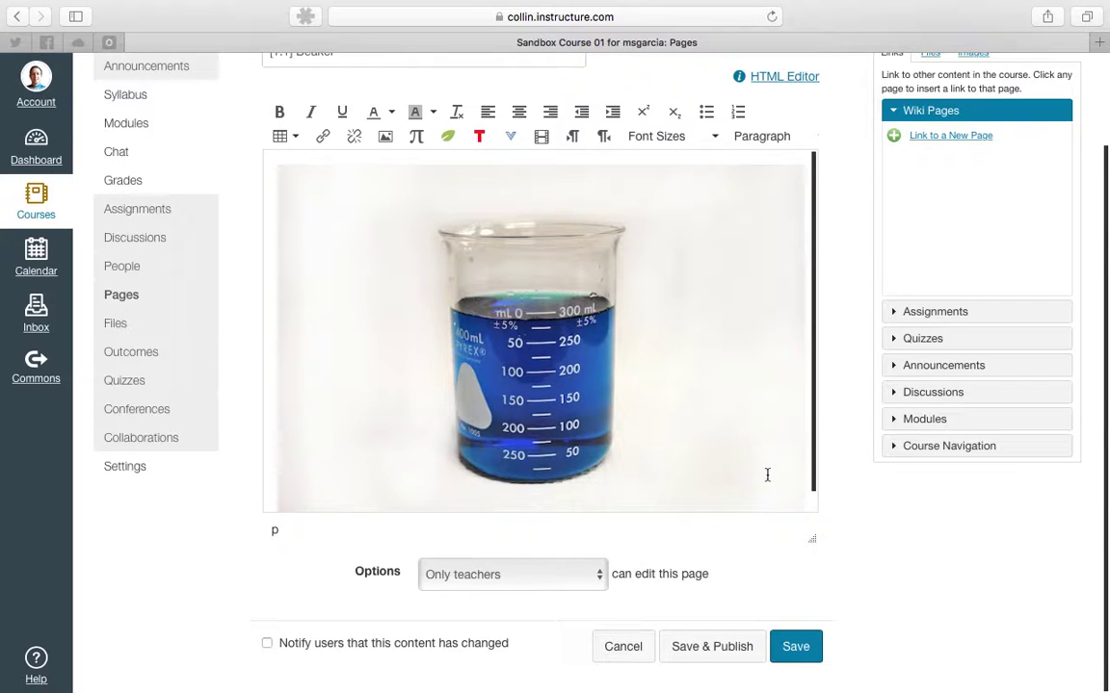
scroll(780, 433, up, 1)
scroll(782, 443, down, 1)
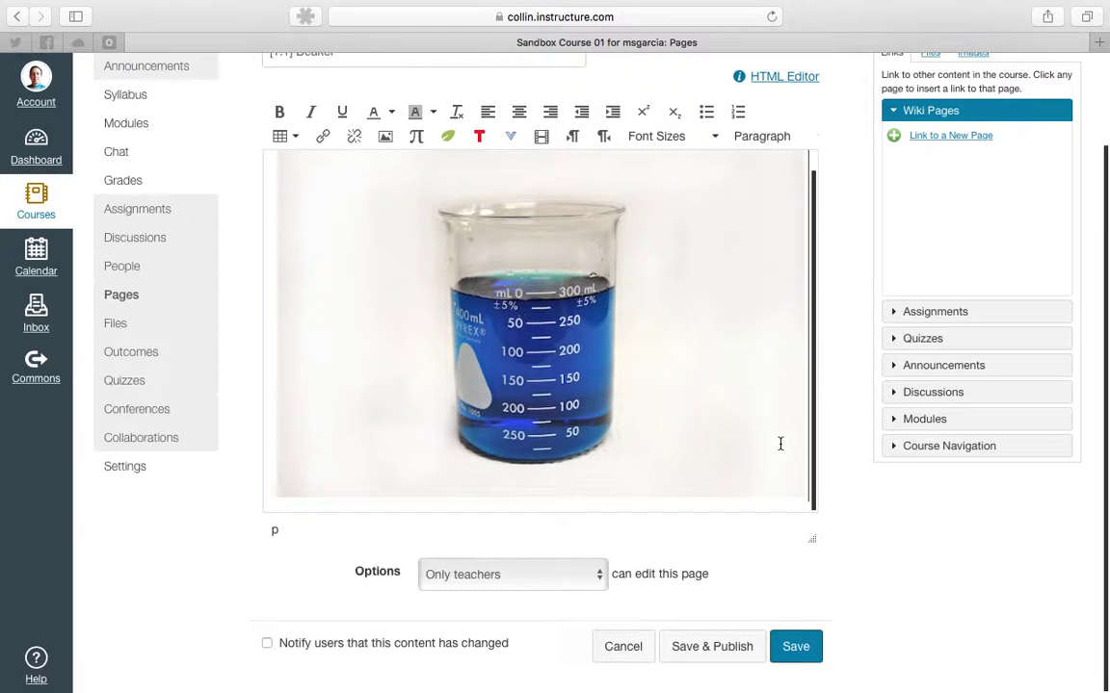
scroll(688, 446, up, 1)
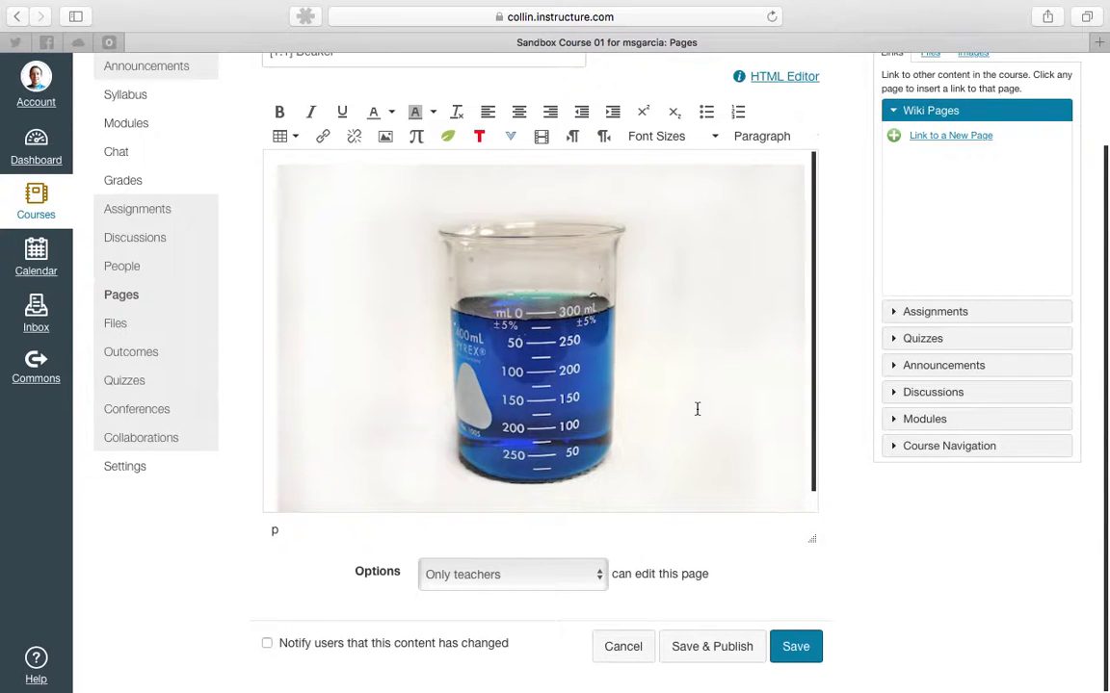
scroll(760, 391, down, 1)
scroll(763, 392, up, 1)
scroll(780, 374, down, 1)
scroll(781, 373, up, 1)
Enlarge the page's editing area downward until the whole beaker image fits with empty space below it
drag(811, 540, 805, 675)
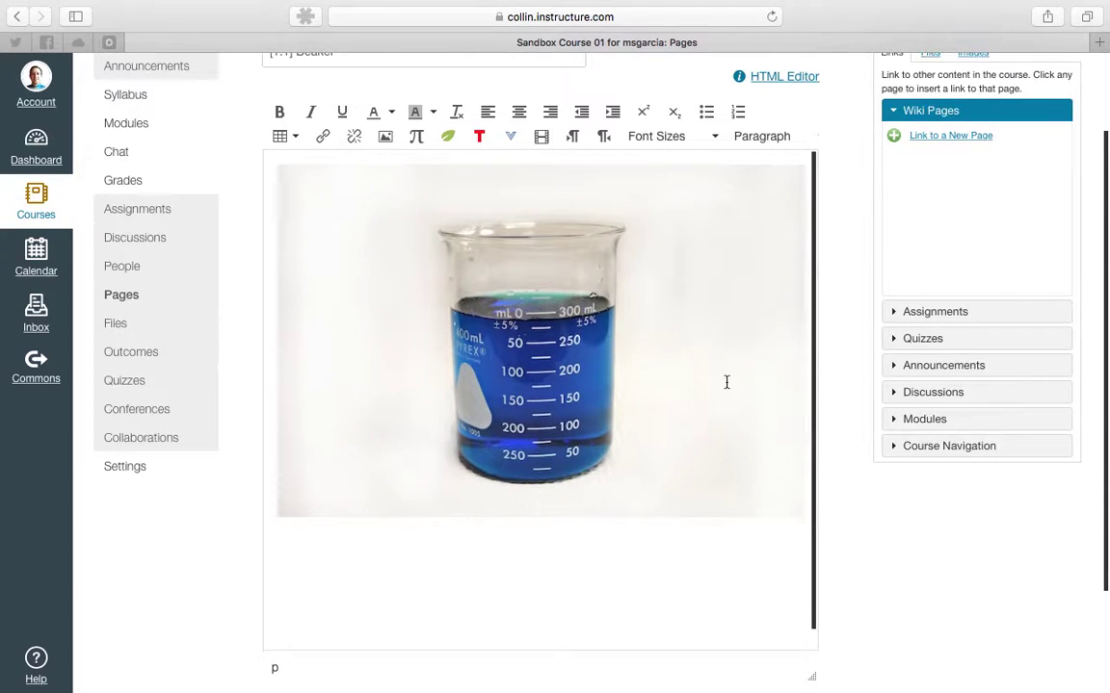
scroll(842, 540, down, 3)
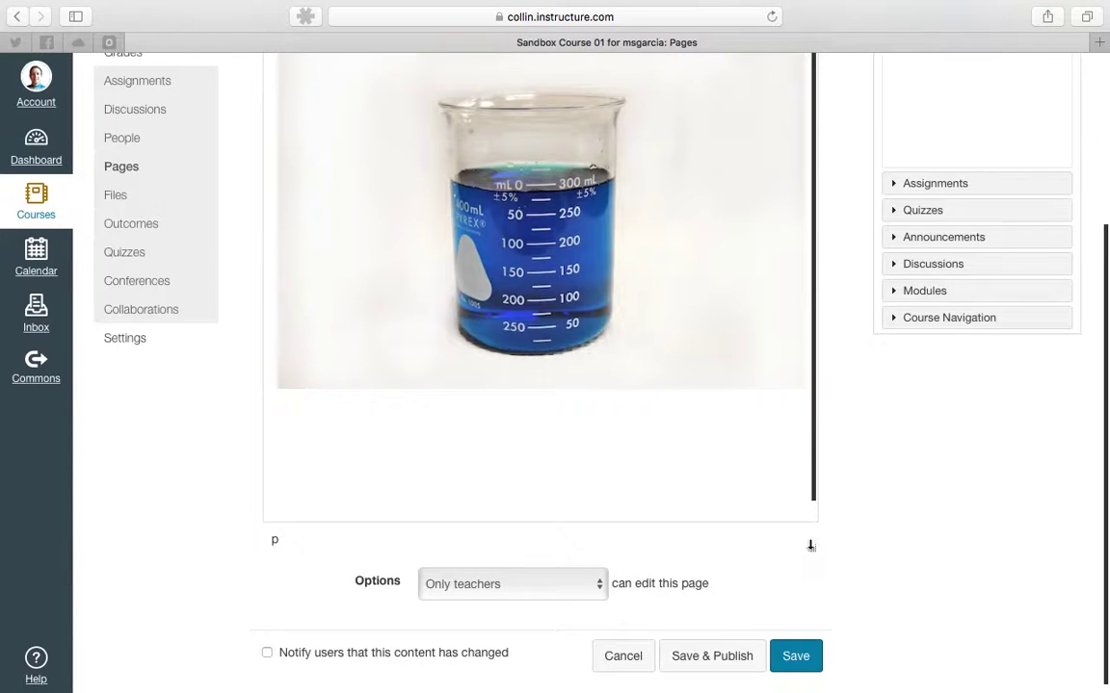
scroll(837, 456, up, 4)
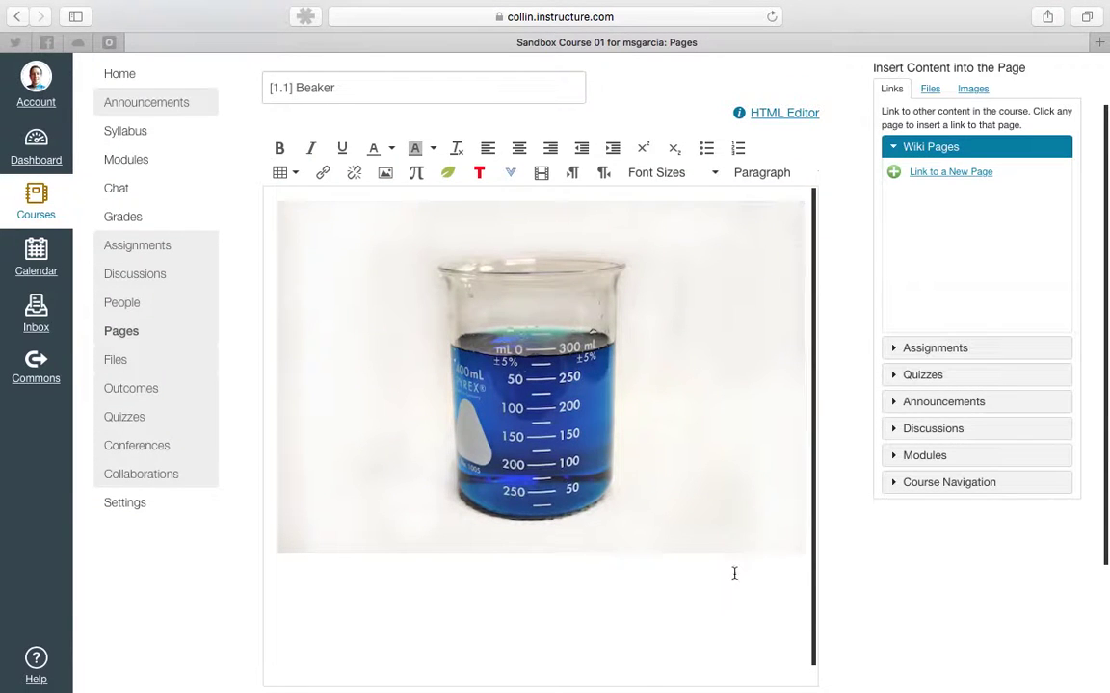
scroll(718, 385, down, 1)
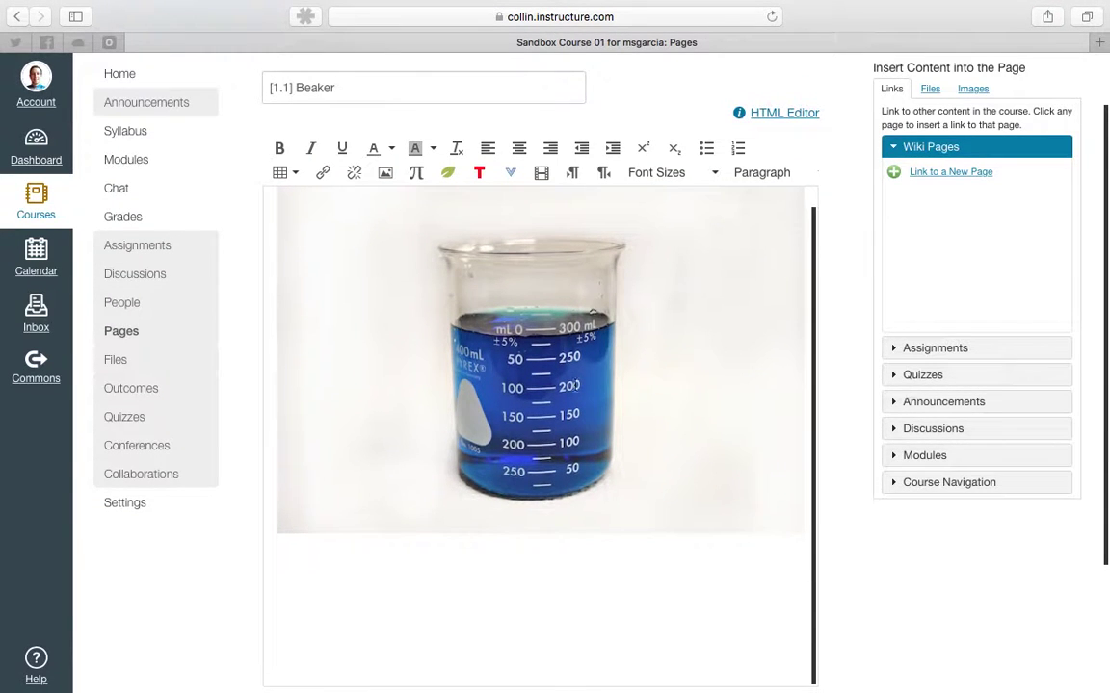
scroll(708, 411, down, 4)
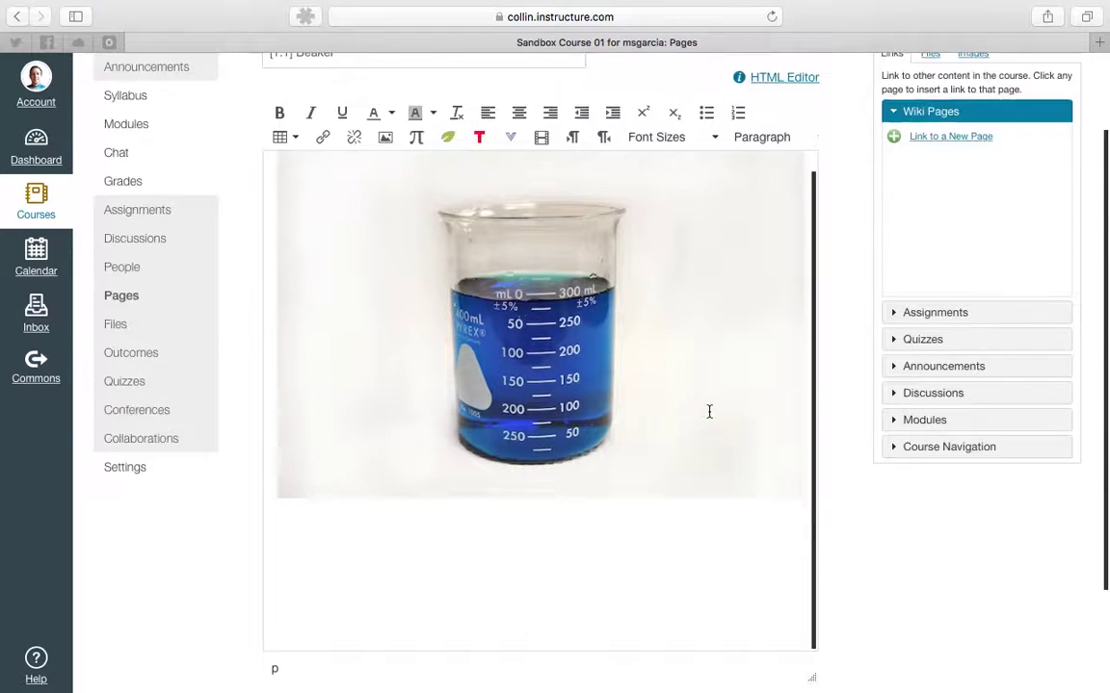
scroll(710, 390, up, 1)
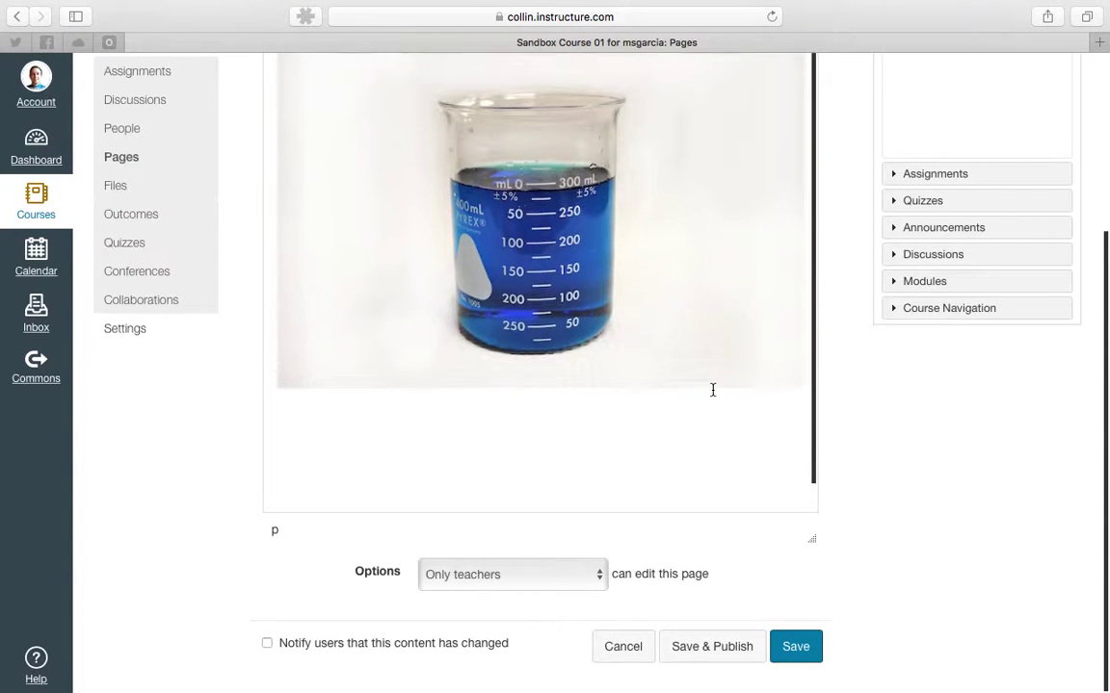
scroll(840, 284, up, 3)
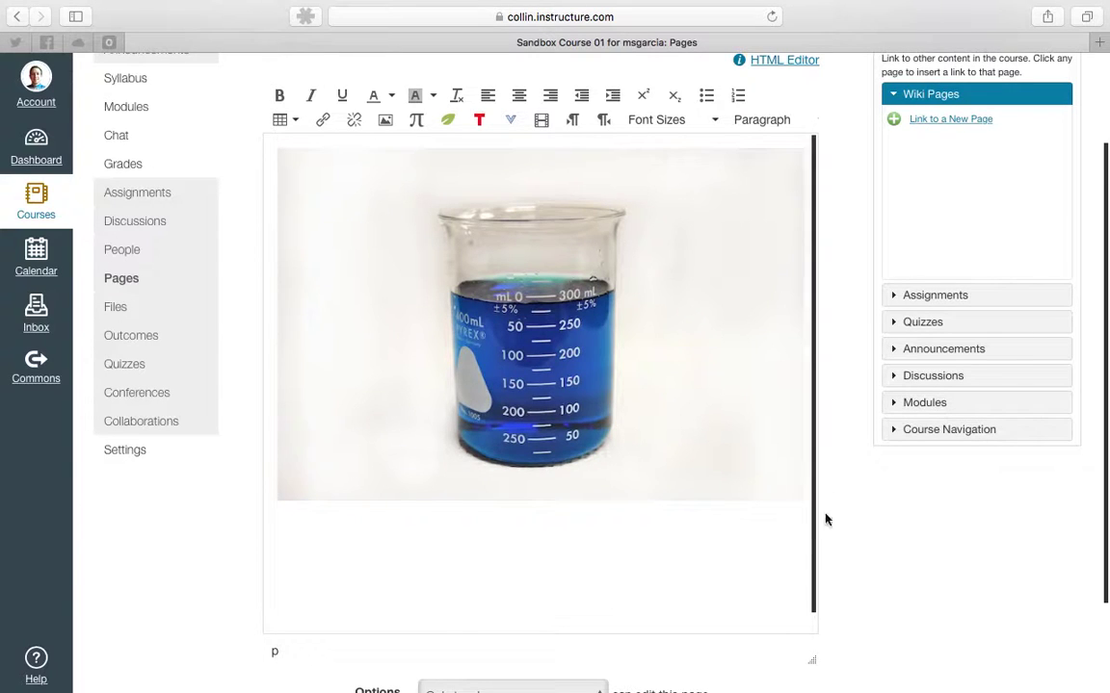
drag(812, 663, 811, 683)
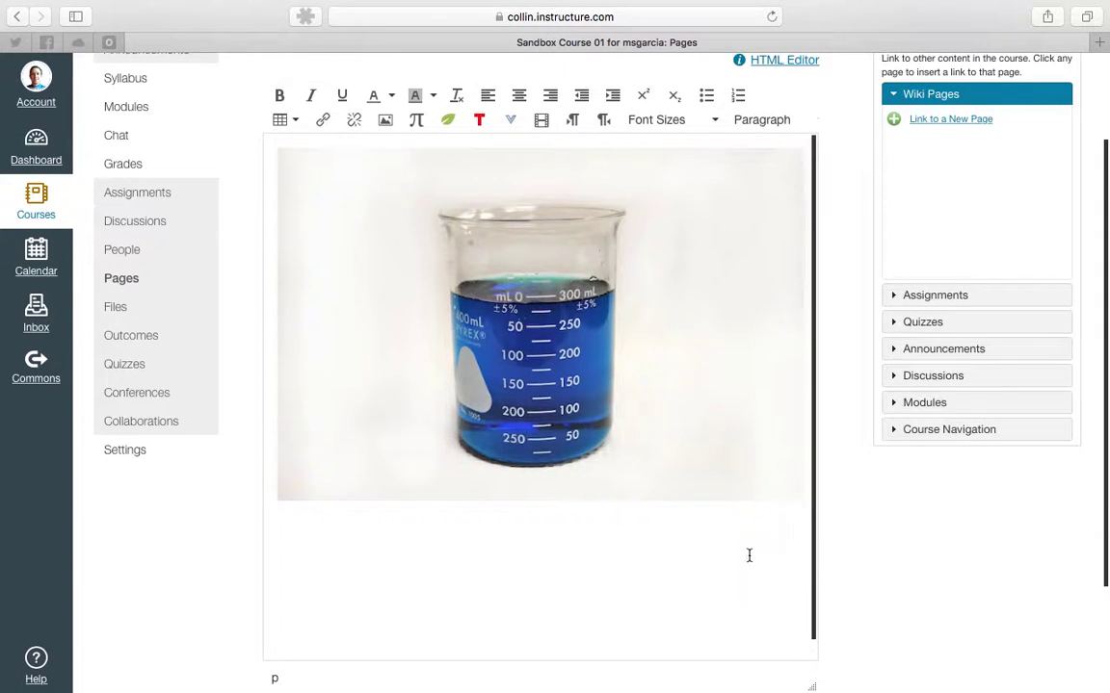
Try shrinking the beaker image by its resize handles and enlarging it back to the full width of the editing area
click(714, 388)
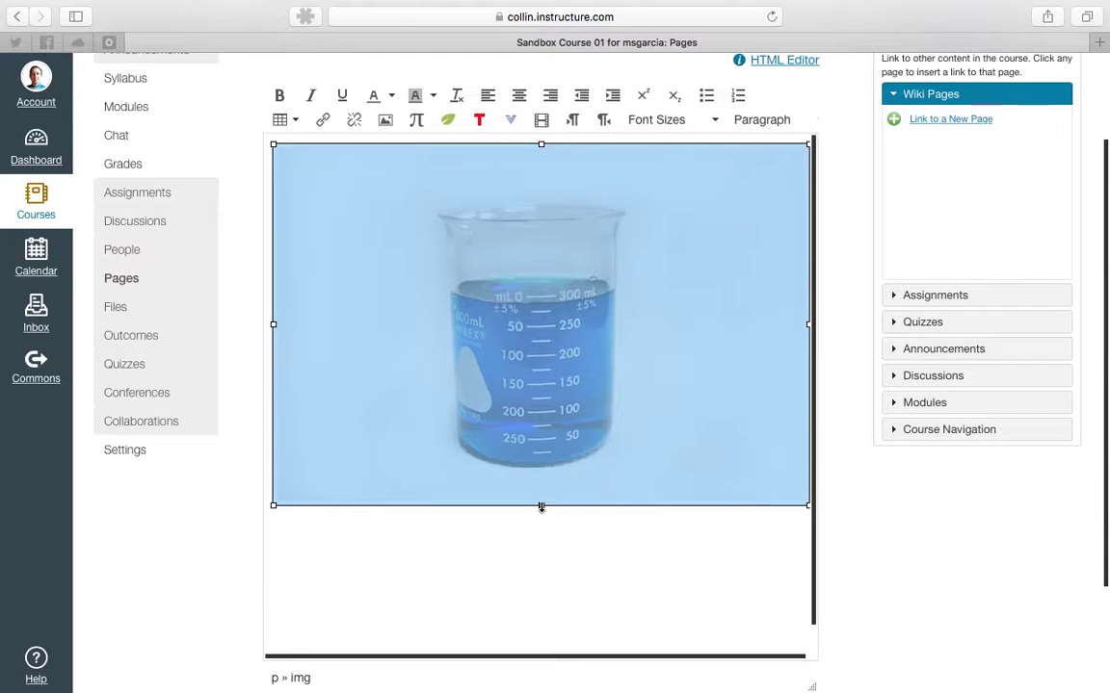
drag(273, 505, 457, 390)
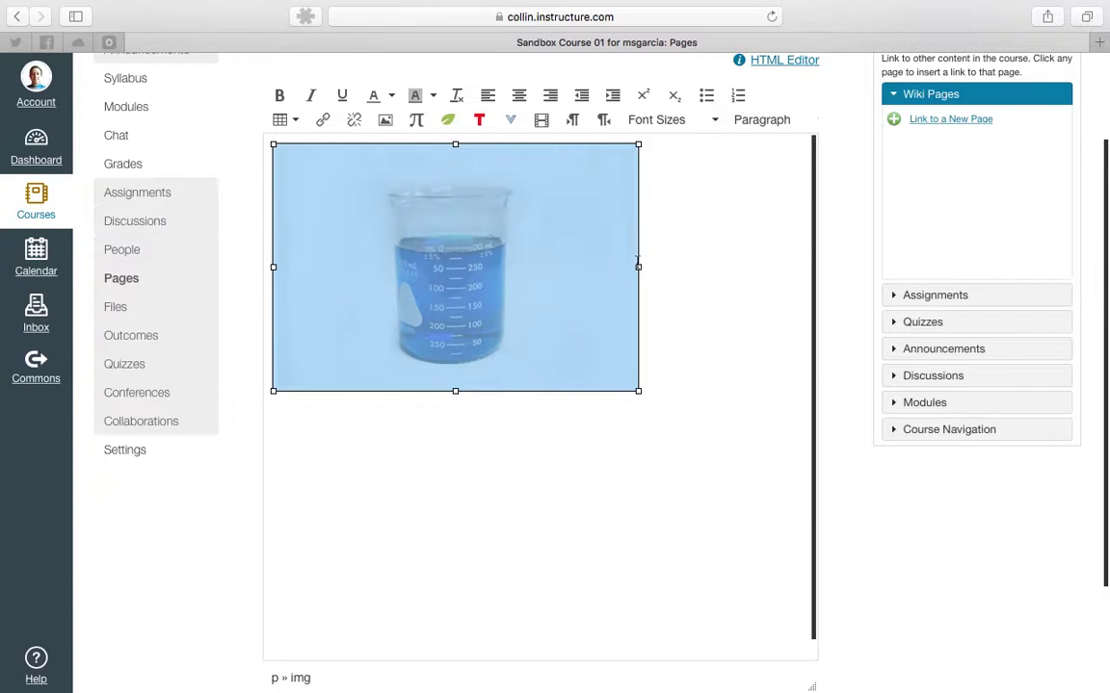
drag(639, 267, 763, 278)
drag(522, 481, 561, 591)
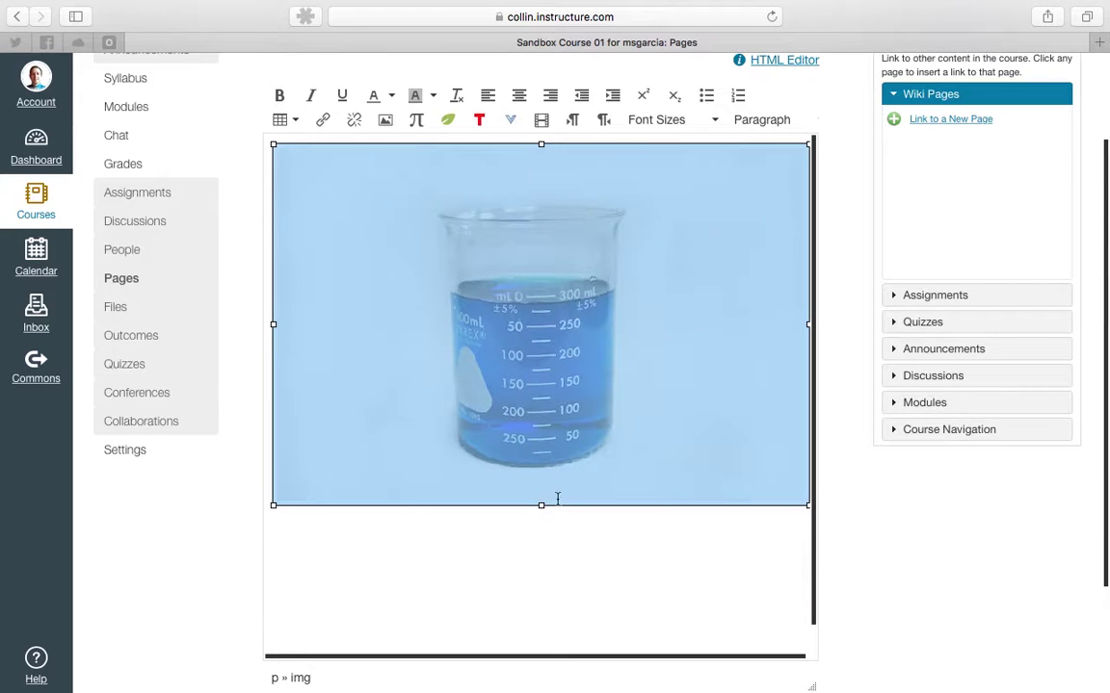
drag(541, 507, 550, 599)
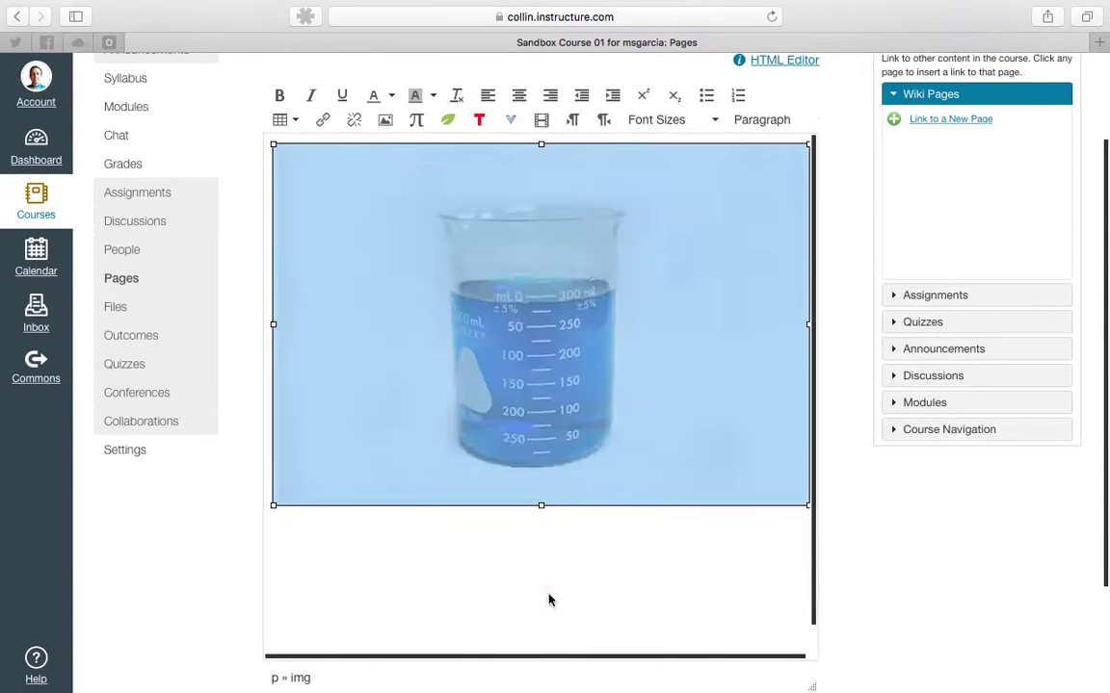
click(695, 542)
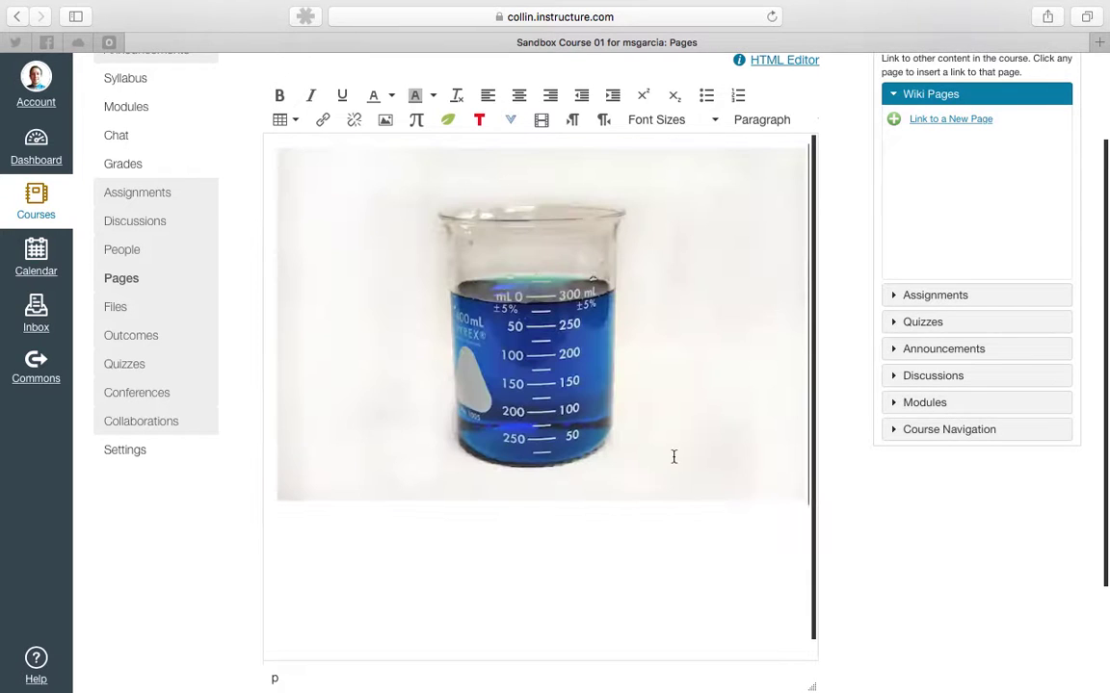
Resize the beaker image by its handles so it is slightly narrower than the editing area
click(631, 403)
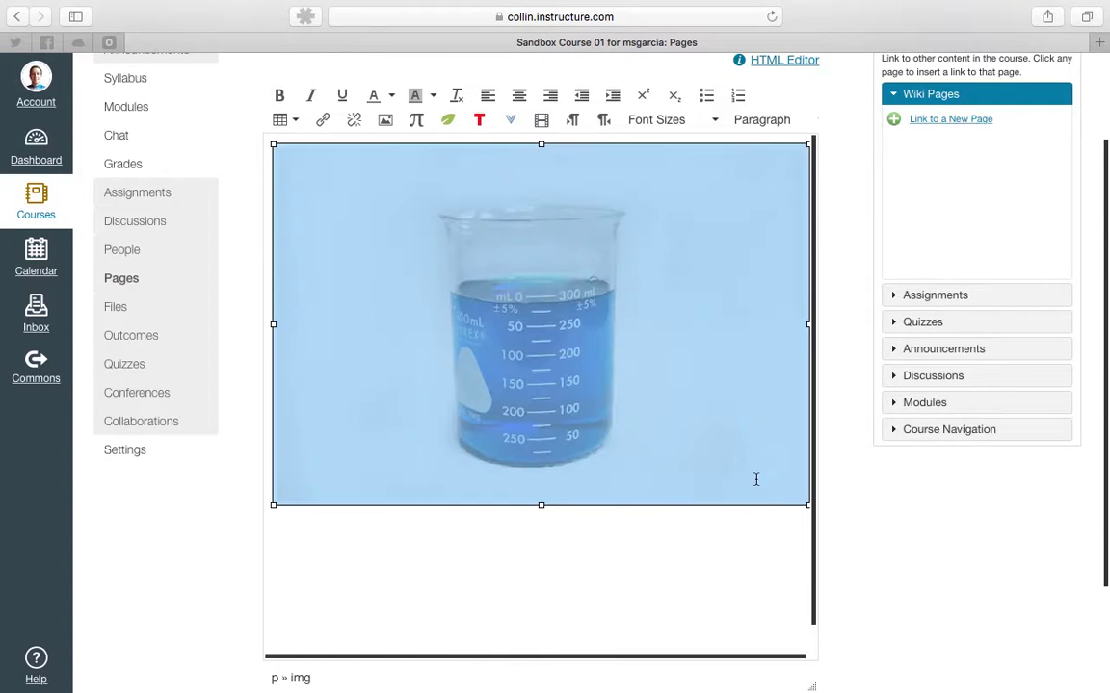
drag(809, 324, 710, 310)
click(562, 545)
click(568, 395)
drag(711, 445, 758, 471)
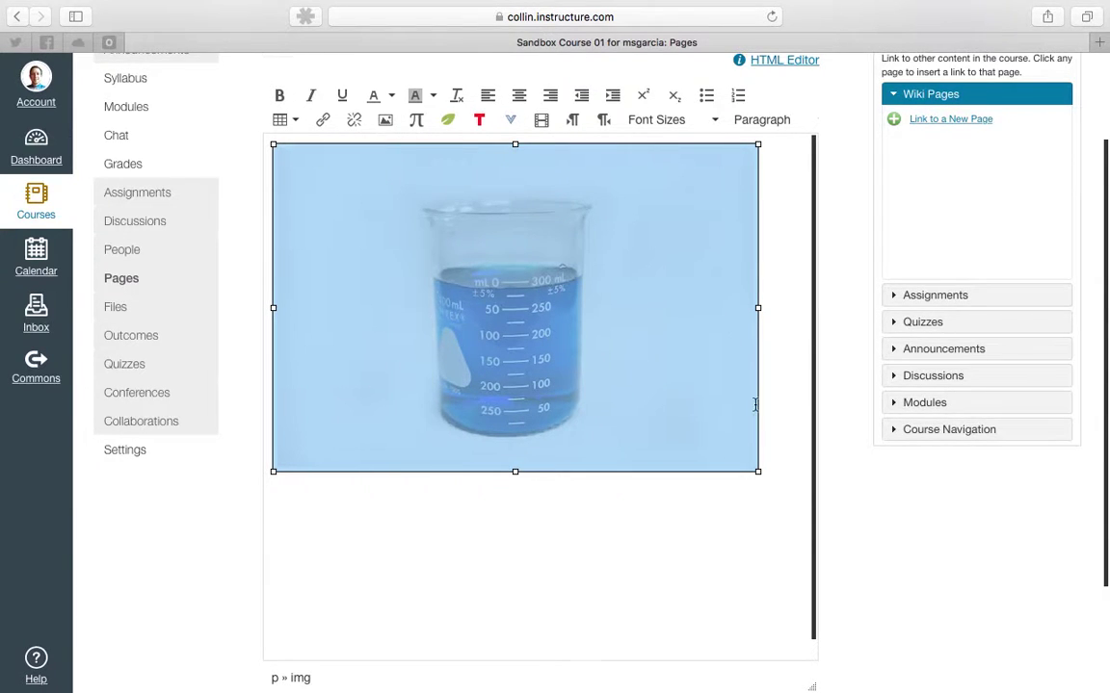
Delete the beaker image from the page
scroll(755, 404, up, 2)
click(788, 438)
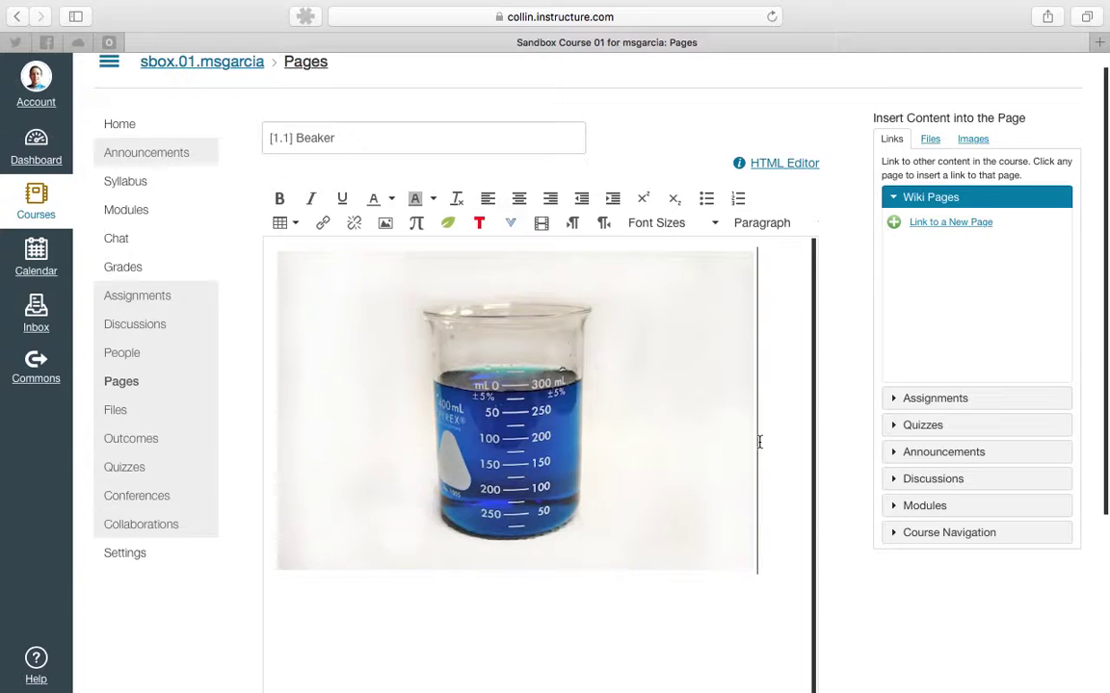
key(BackSpace)
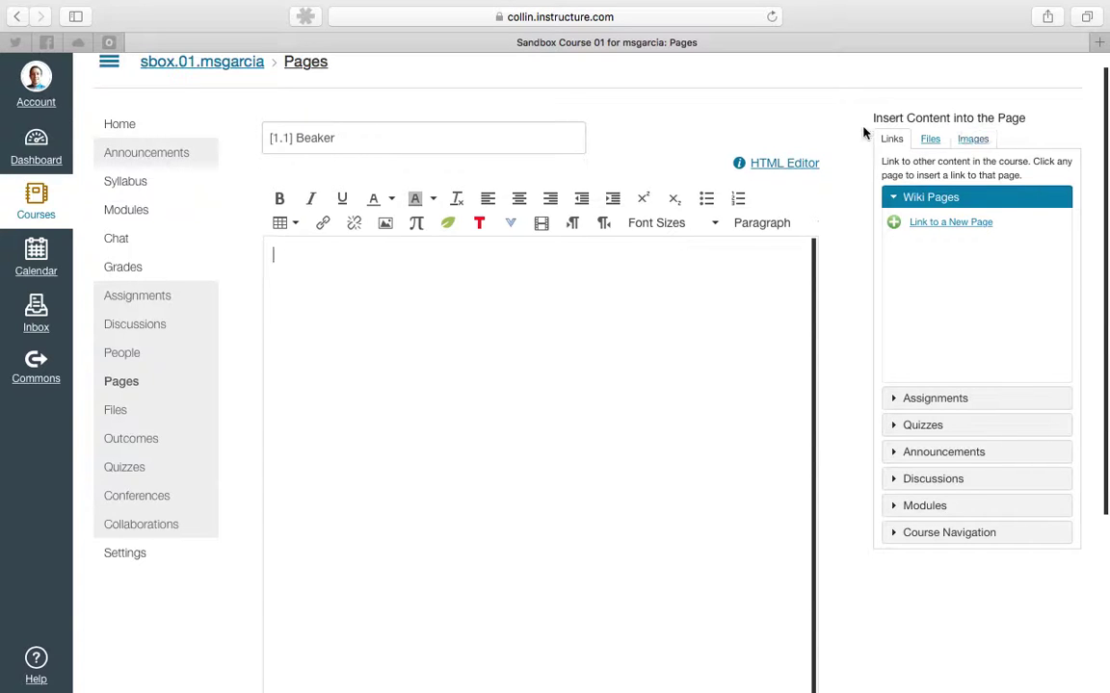
Embed metric_pics_beaker.jpg from the course images into the empty page
click(973, 138)
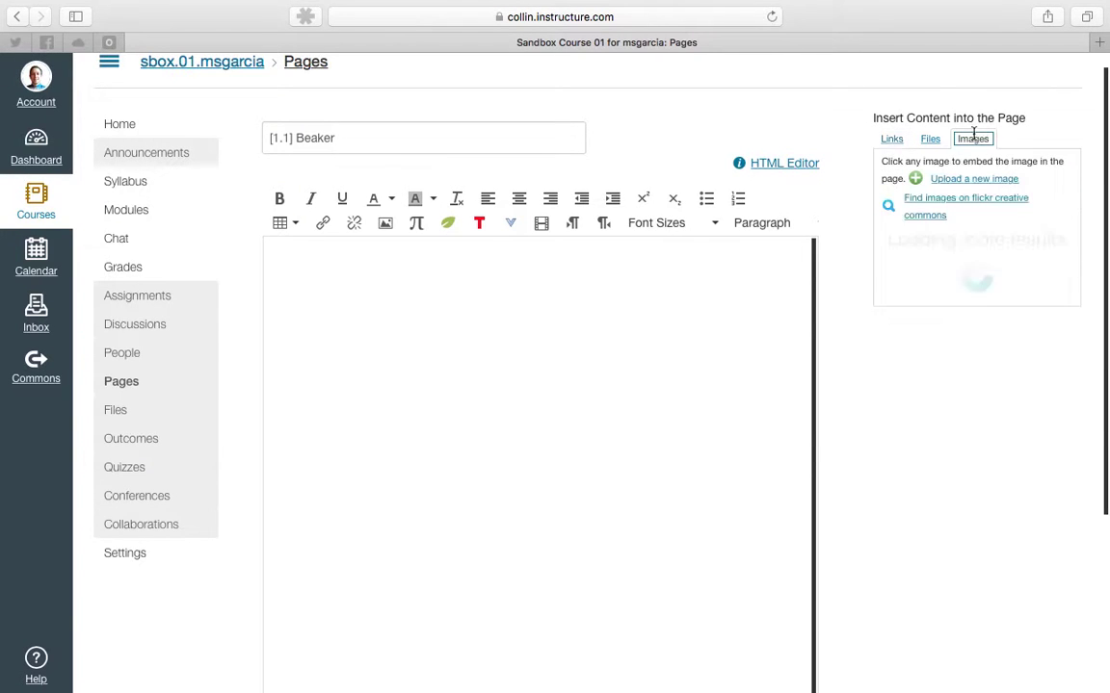
scroll(1000, 259, down, 10)
scroll(969, 375, up, 10)
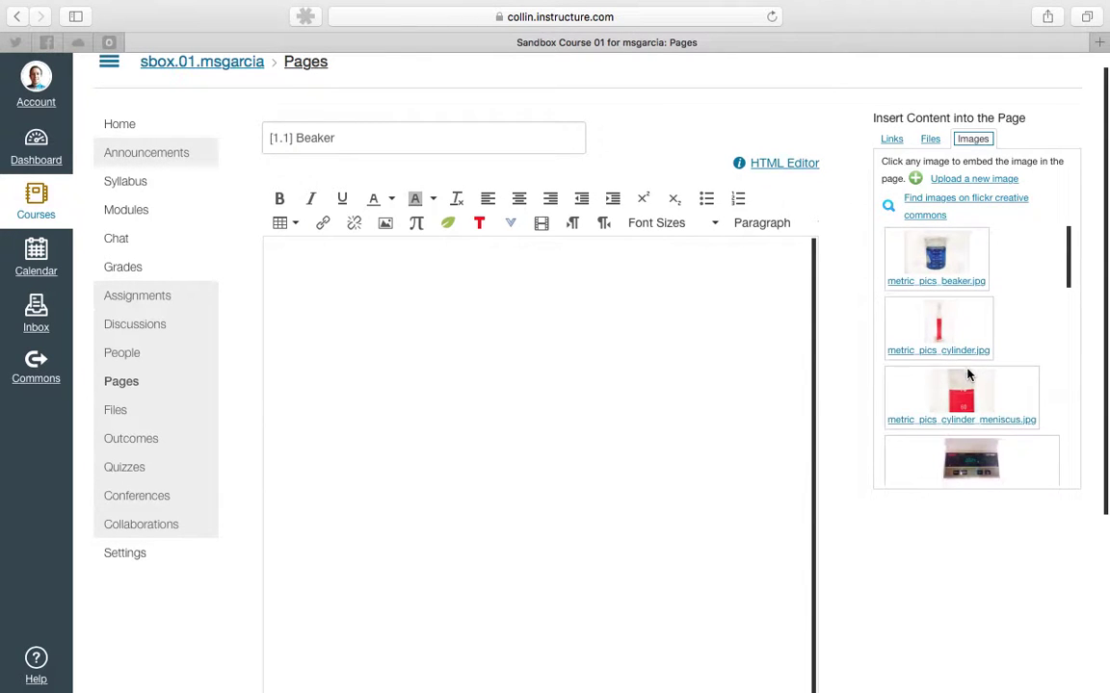
click(950, 262)
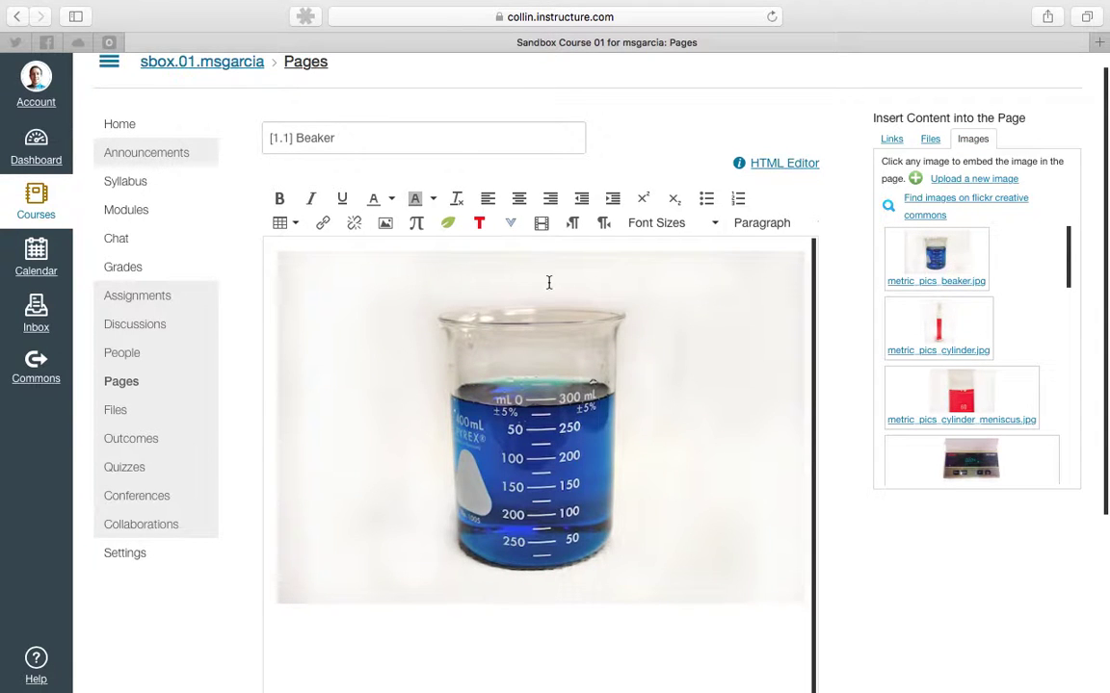
scroll(578, 299, down, 1)
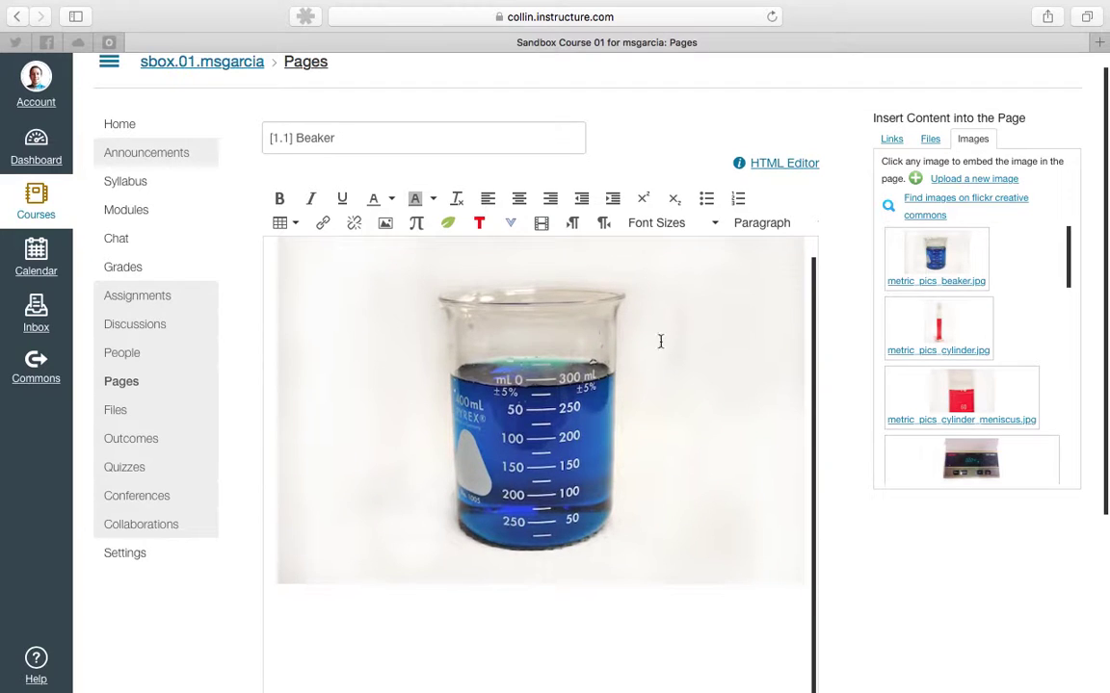
scroll(635, 426, up, 1)
click(673, 435)
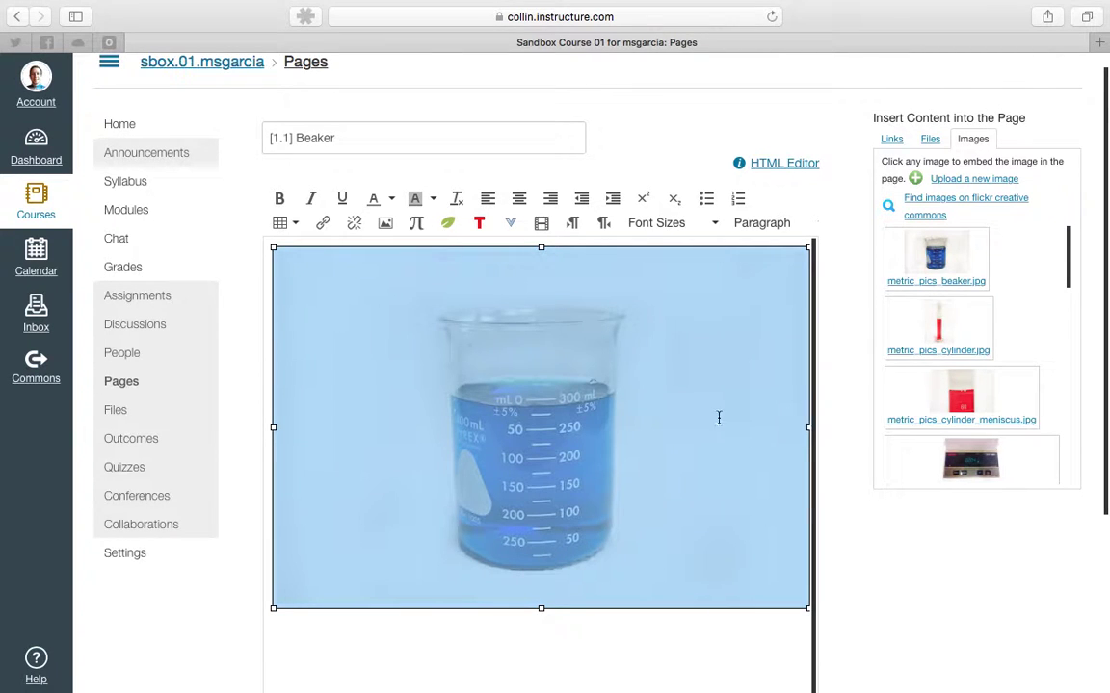
click(764, 421)
click(614, 588)
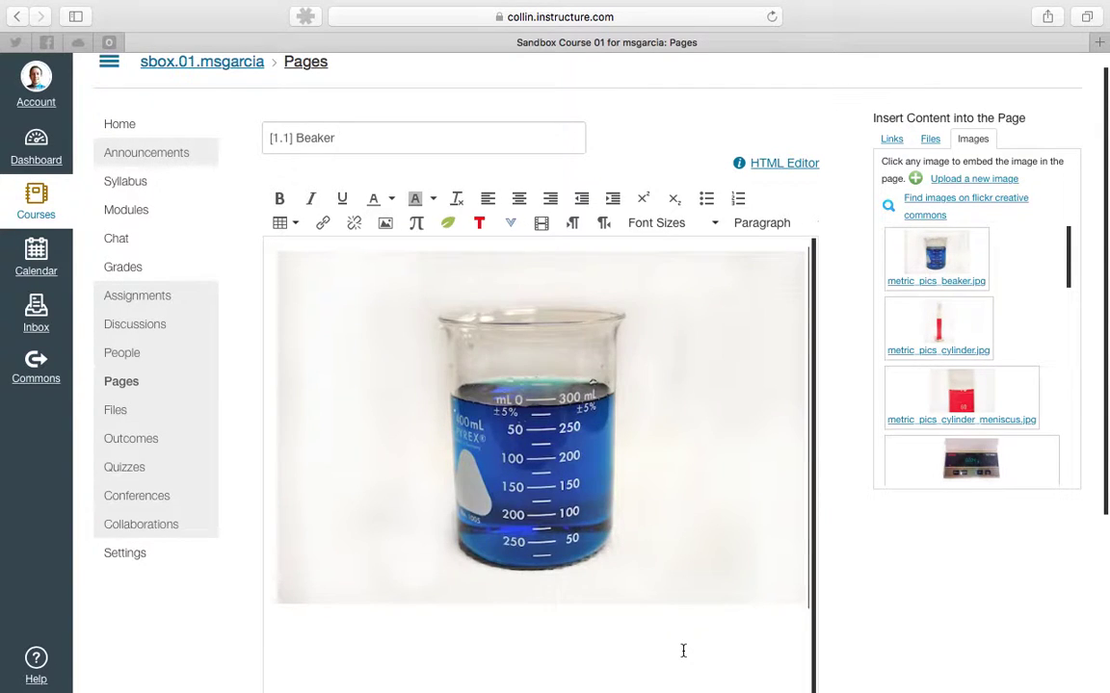
click(645, 436)
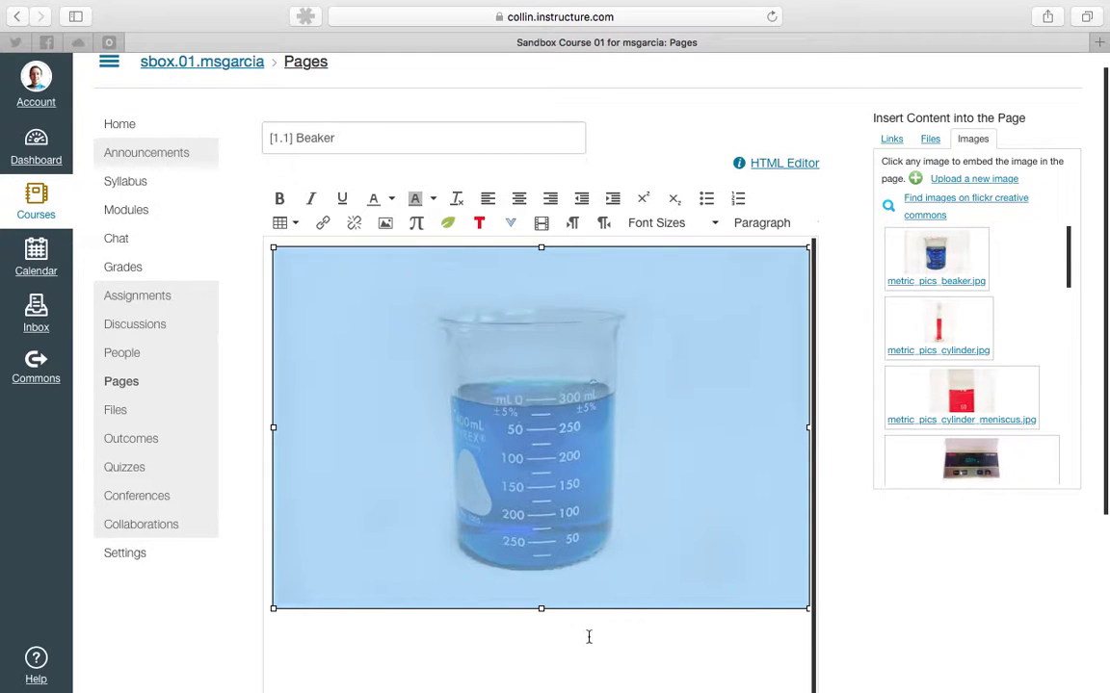
Add the sentence "A beaker can be used to mix solutions." on a new line below the beaker image
click(533, 642)
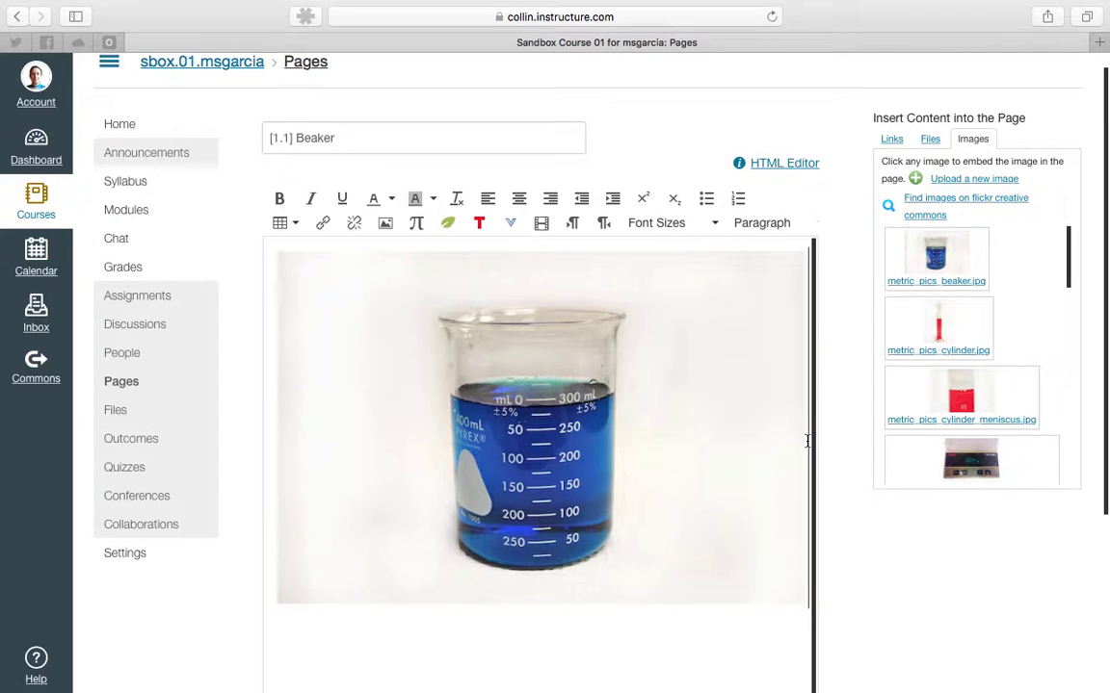
click(312, 656)
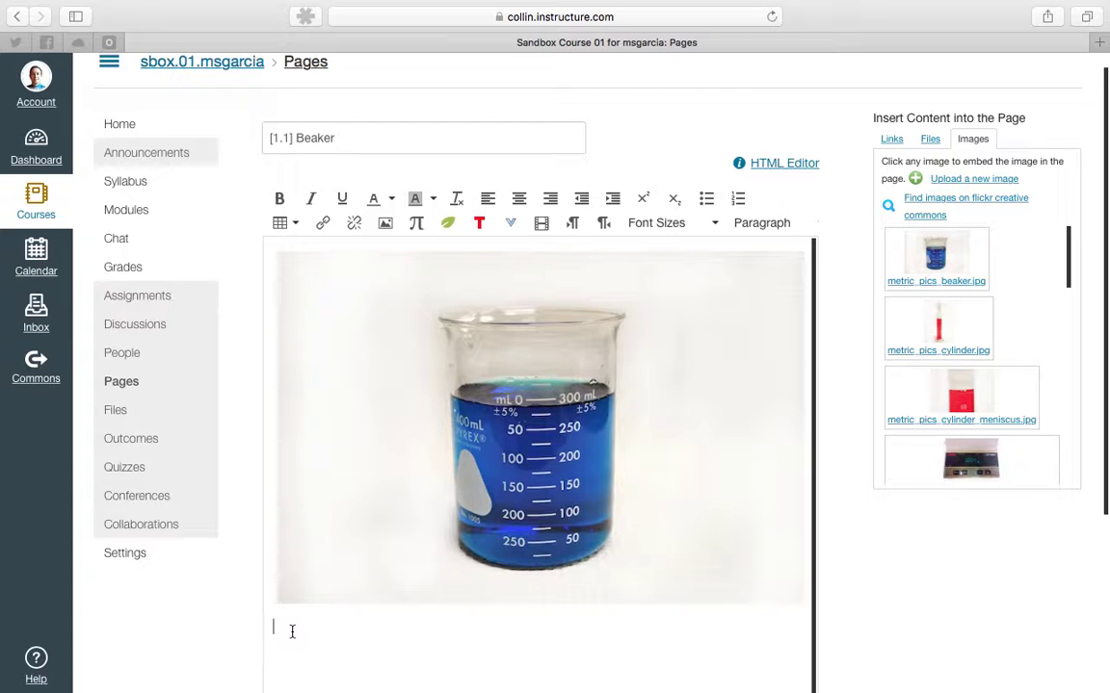
text(A beaker can be used to mix solutions.)
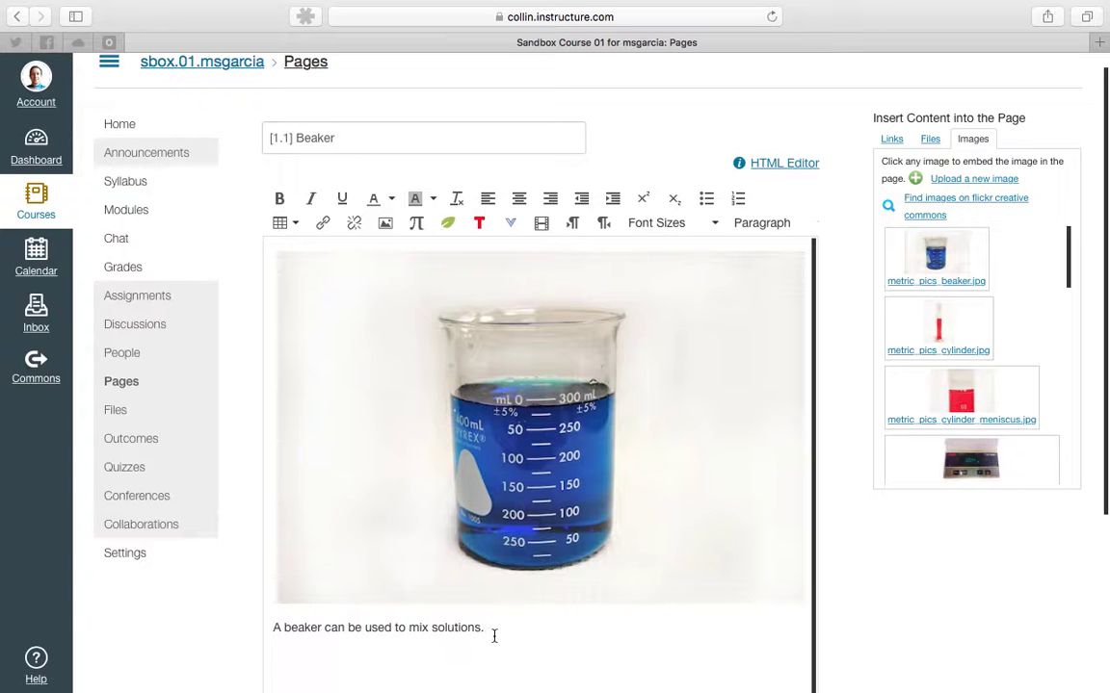
Set the font size of the whole sentence below the beaker image to 14pt
drag(495, 627, 271, 629)
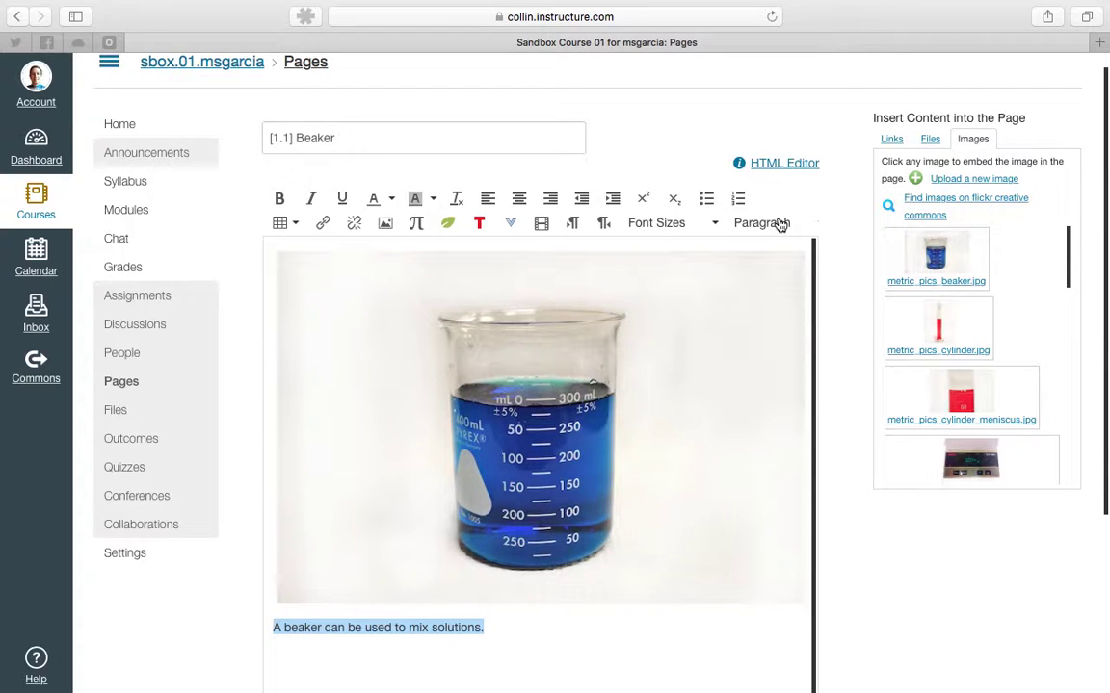
click(711, 224)
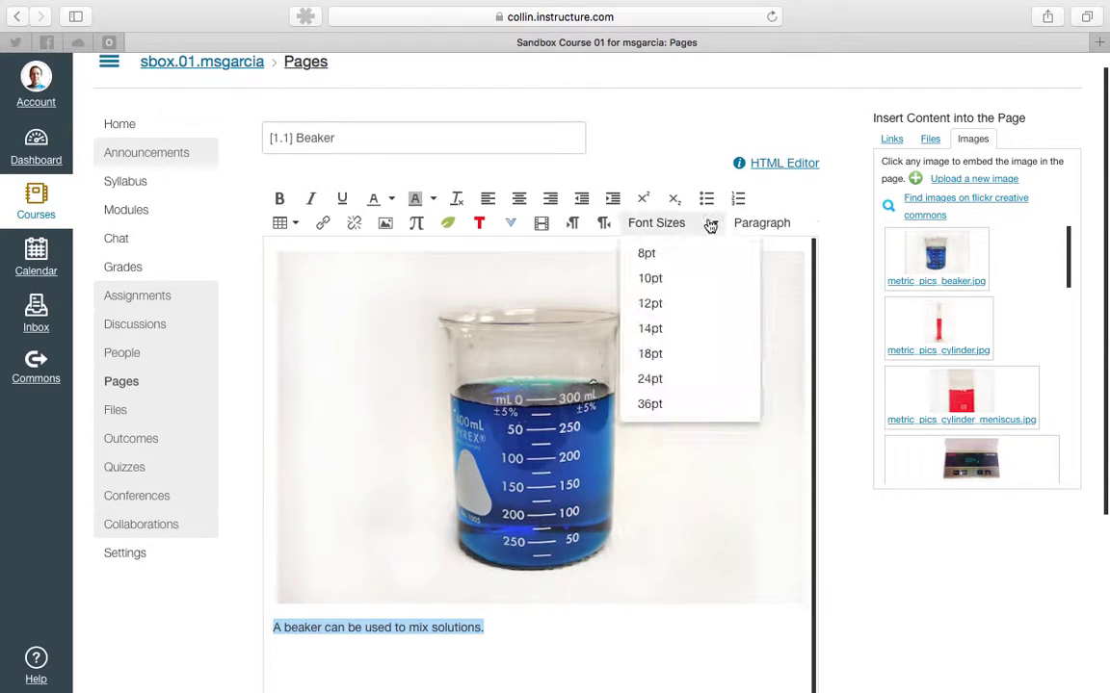
click(674, 329)
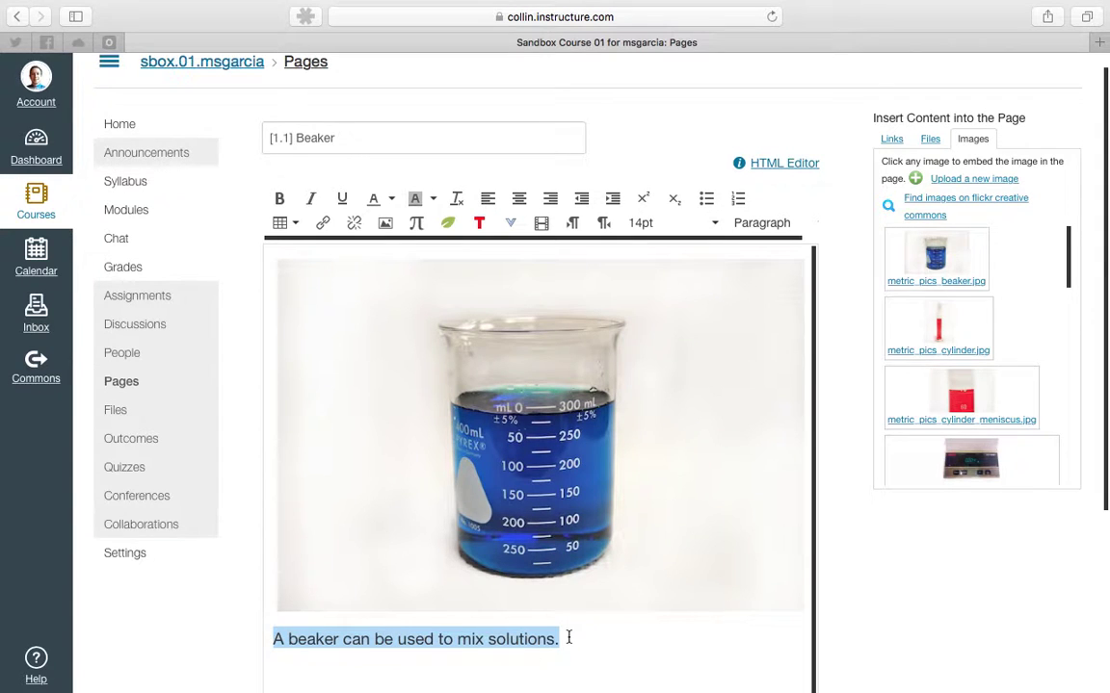
Try an 18pt font size on the sentence below the image and return it to 14pt
click(686, 227)
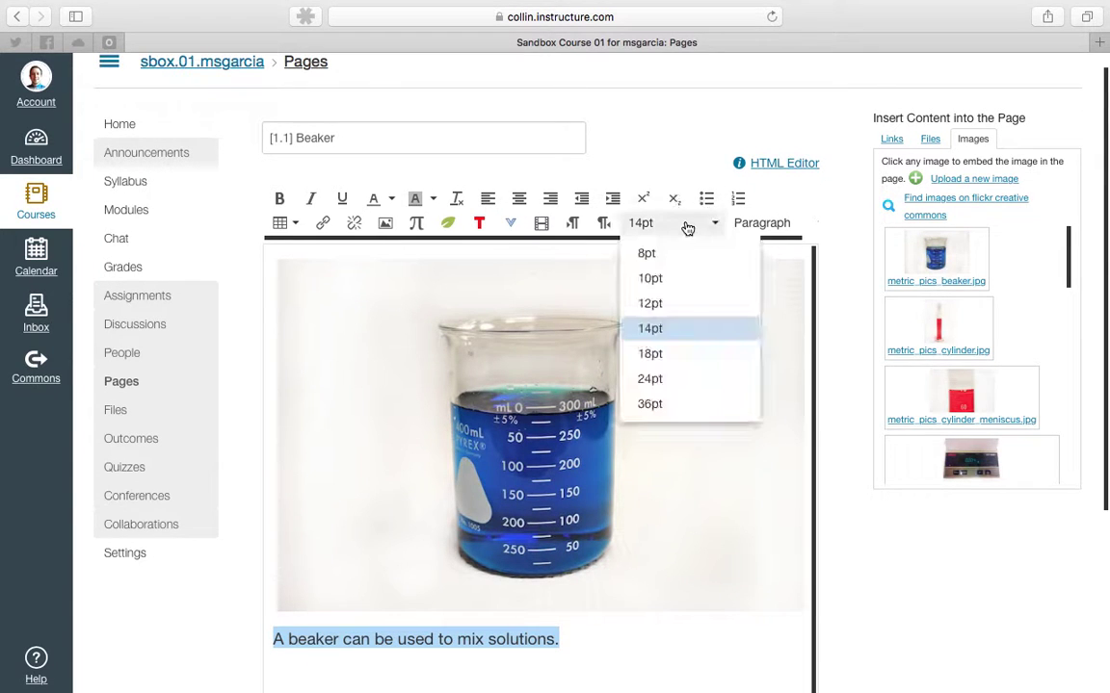
click(665, 356)
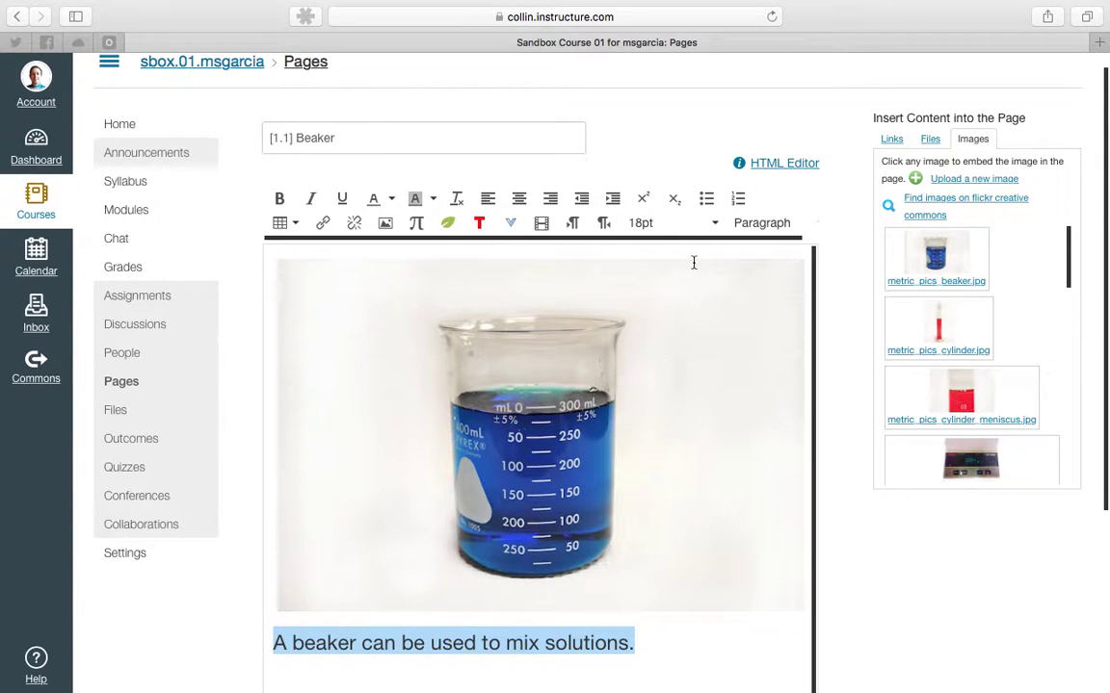
click(685, 227)
click(668, 330)
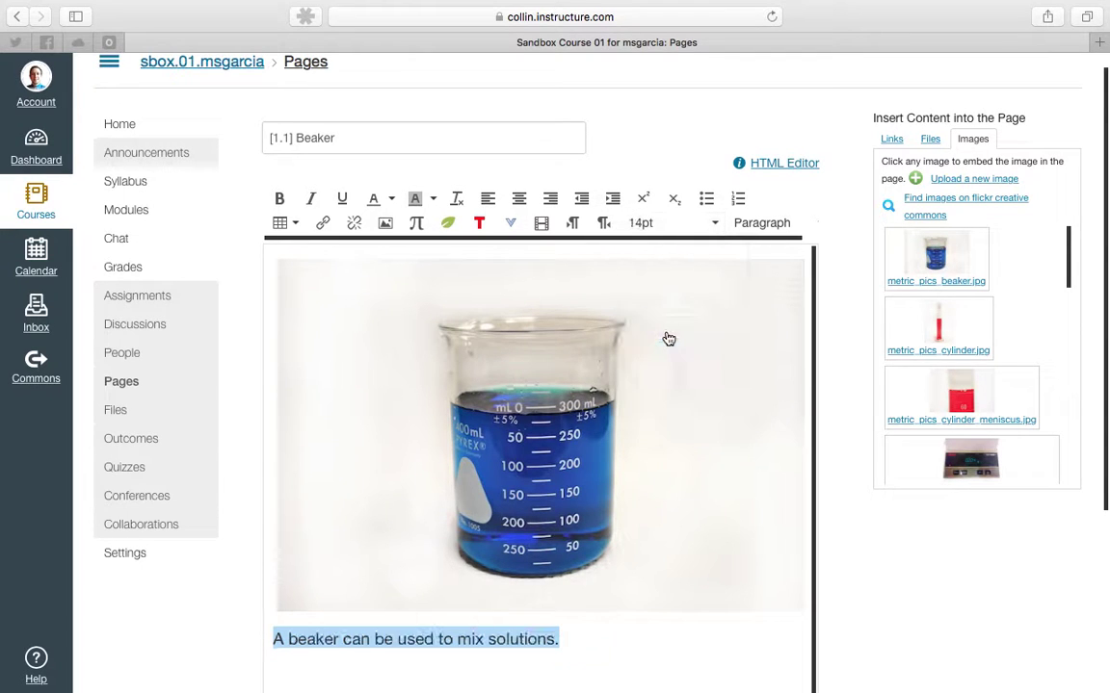
Try the Header 4 and Header 2 styles on the sentence and return it to the Paragraph style
click(767, 224)
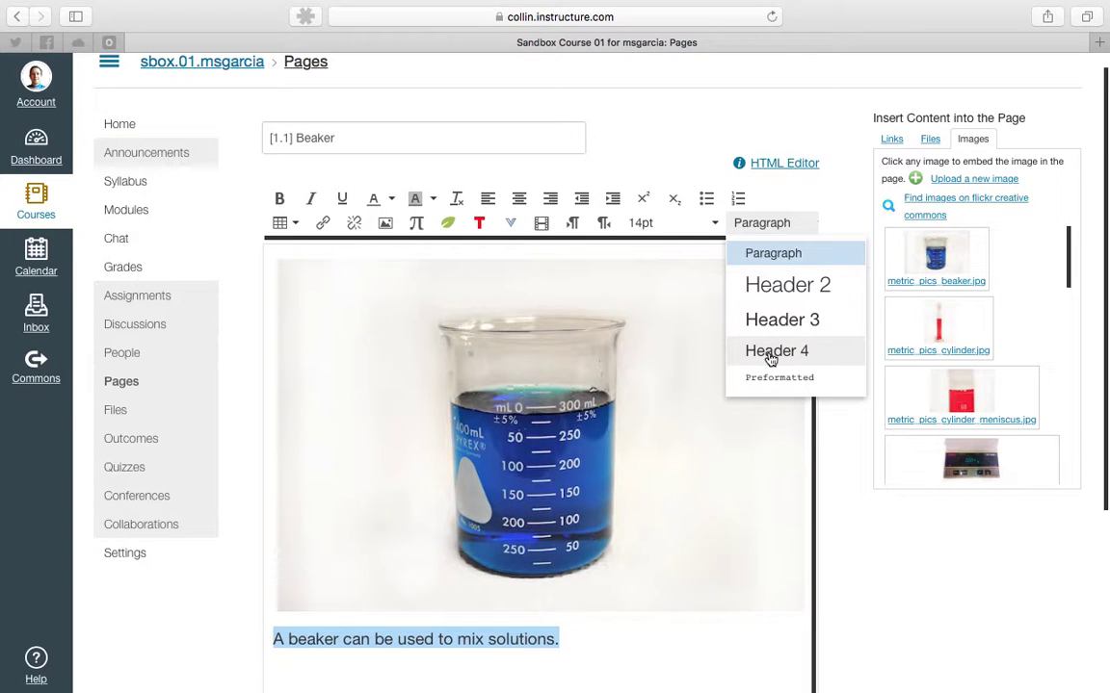
click(771, 357)
click(770, 226)
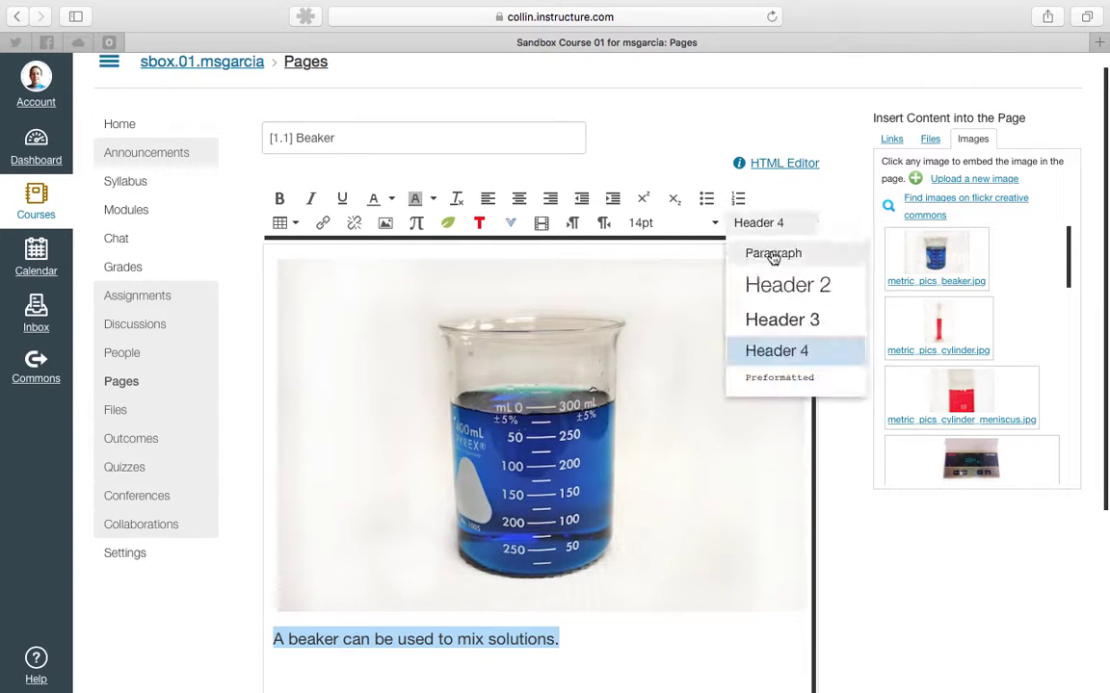
click(784, 285)
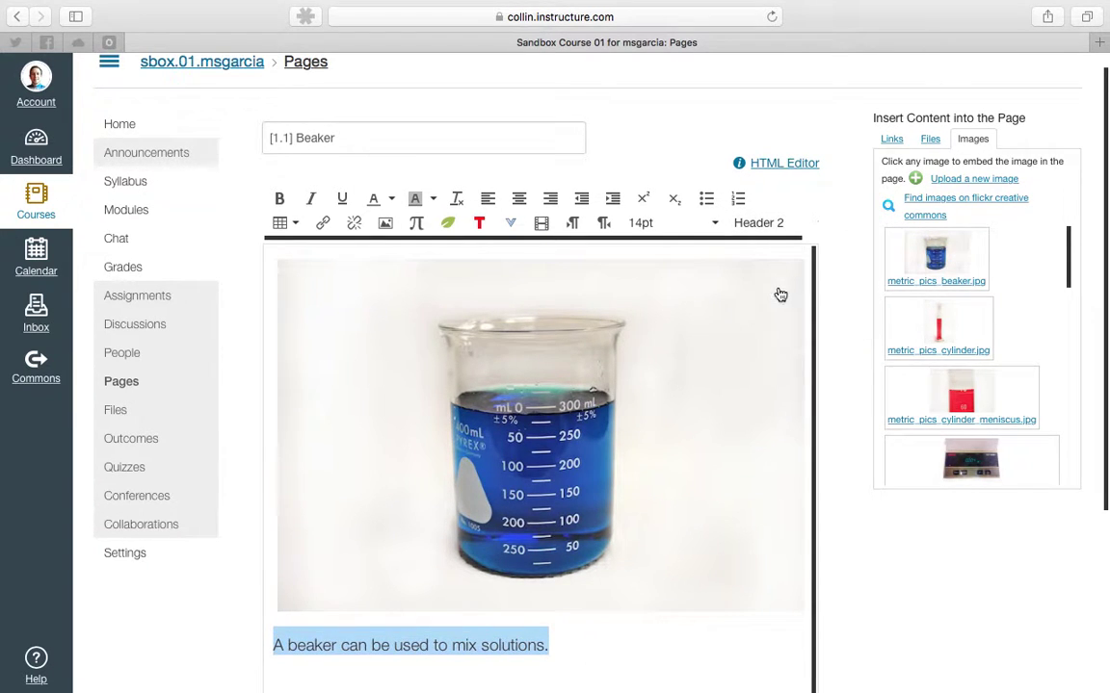
click(770, 225)
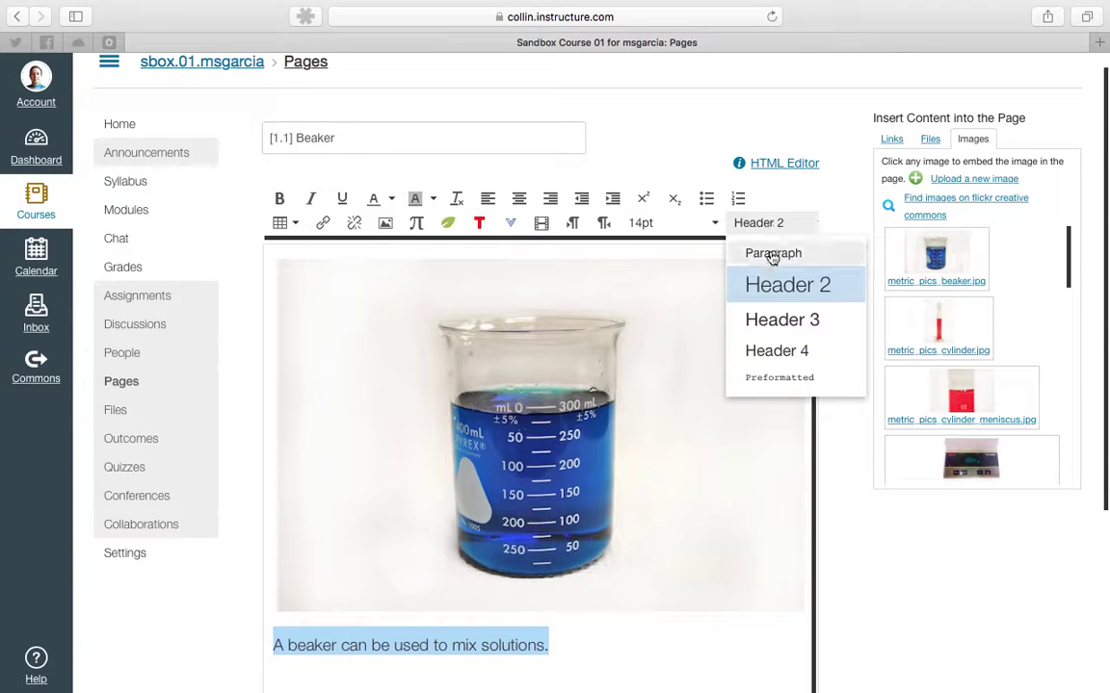
click(773, 254)
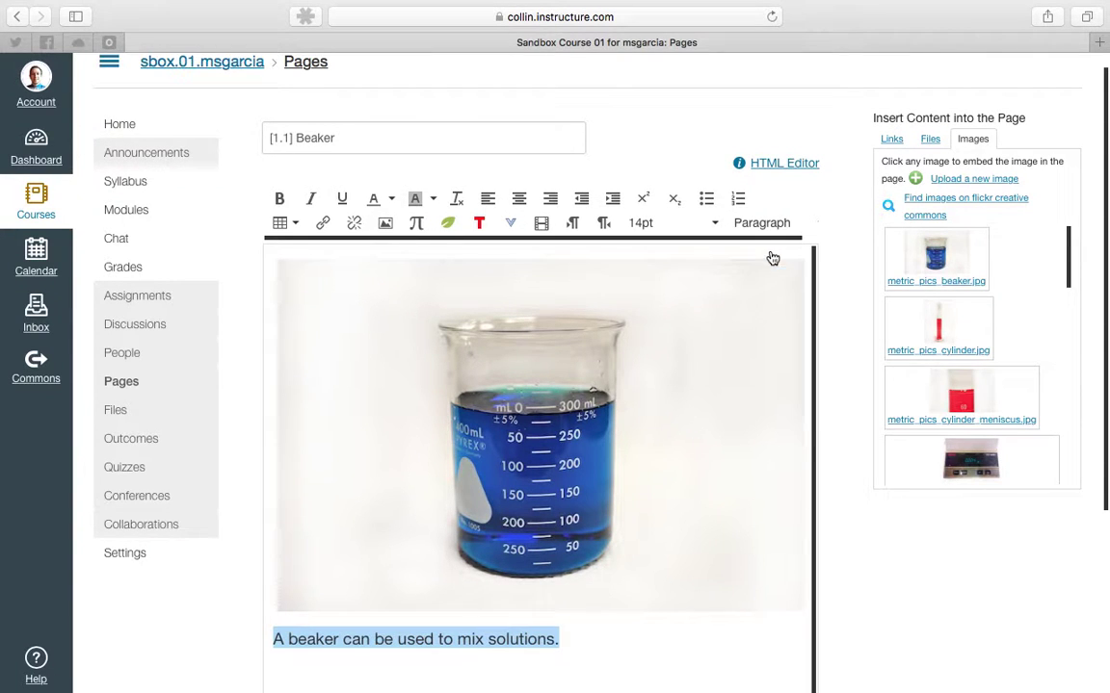
Toggle the sentence's 14pt font size off and reapply it, leaving the text deselected
click(711, 223)
click(664, 333)
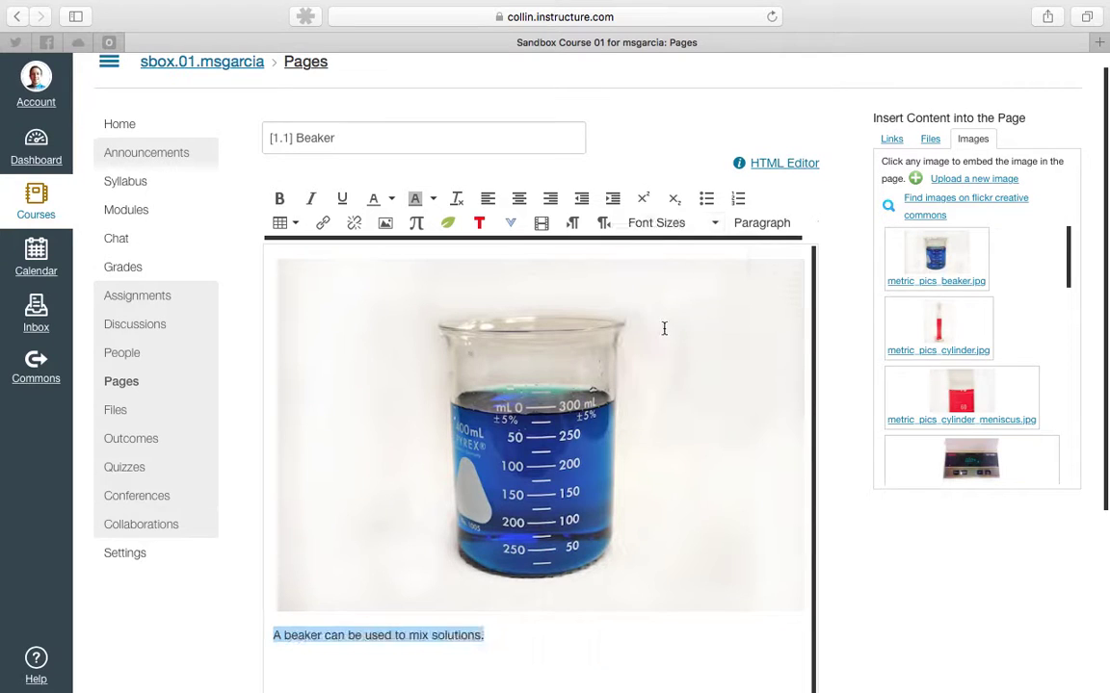
click(682, 224)
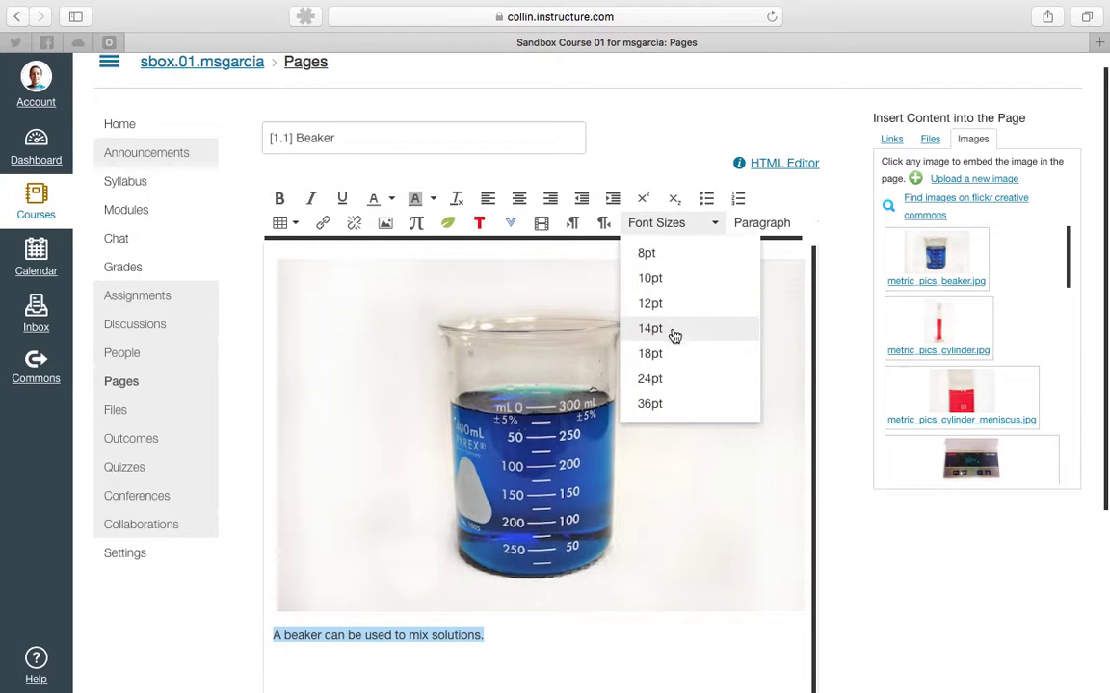
click(674, 325)
click(570, 642)
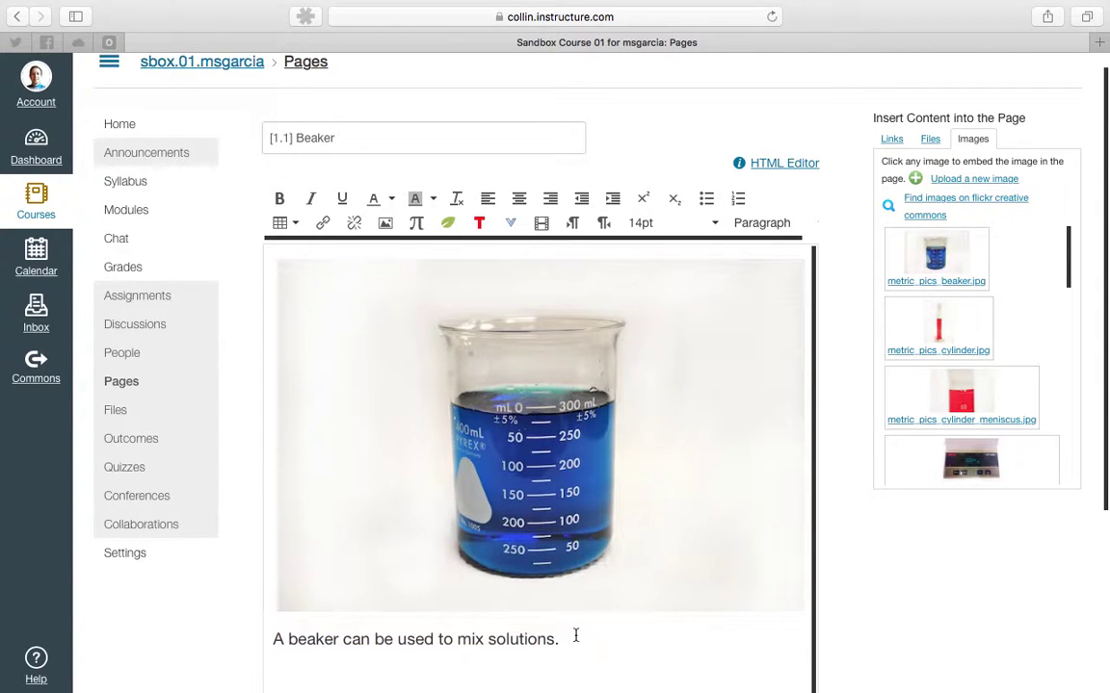
scroll(576, 636, down, 1)
scroll(852, 553, down, 2)
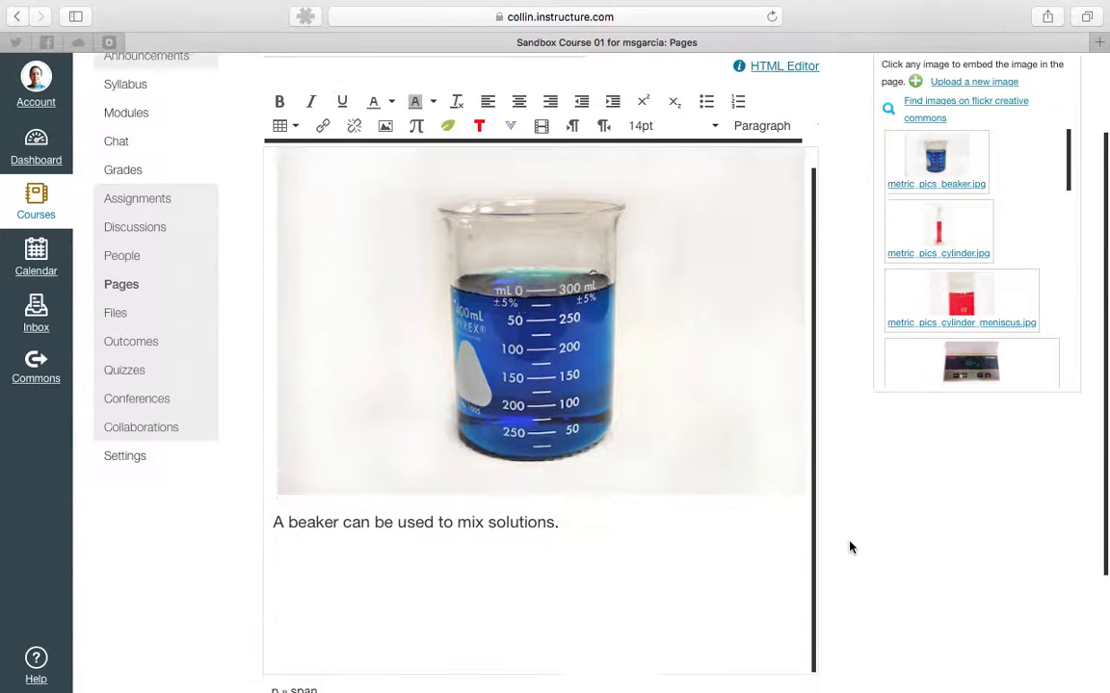
scroll(849, 547, up, 1)
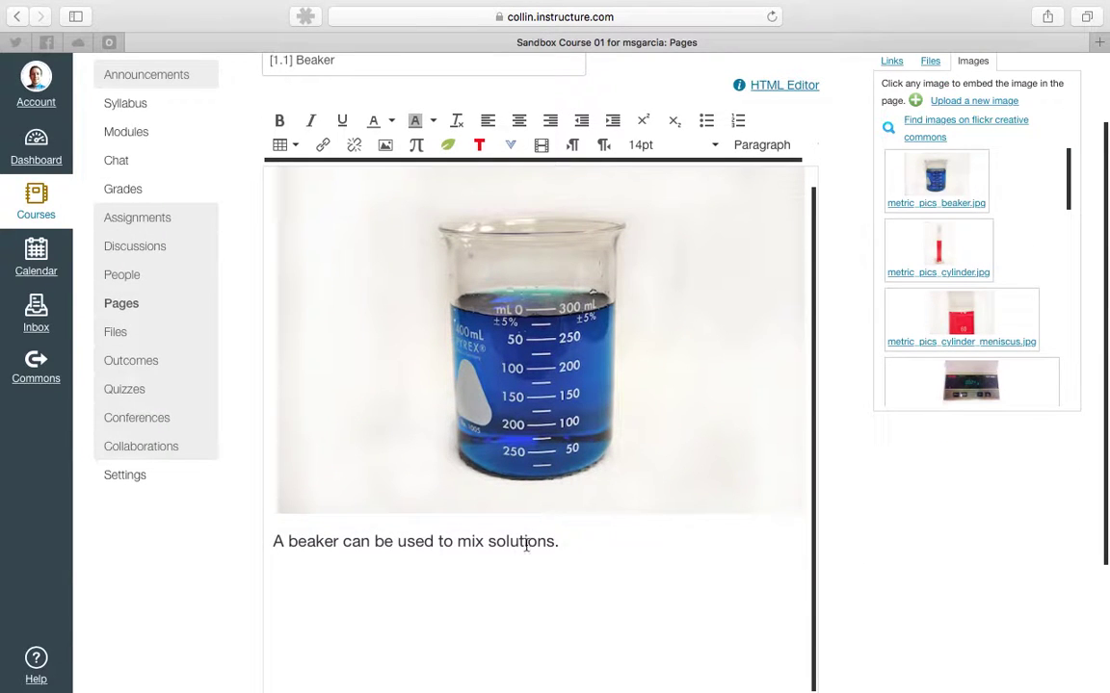
Centre-align the sentence below the beaker image
click(562, 540)
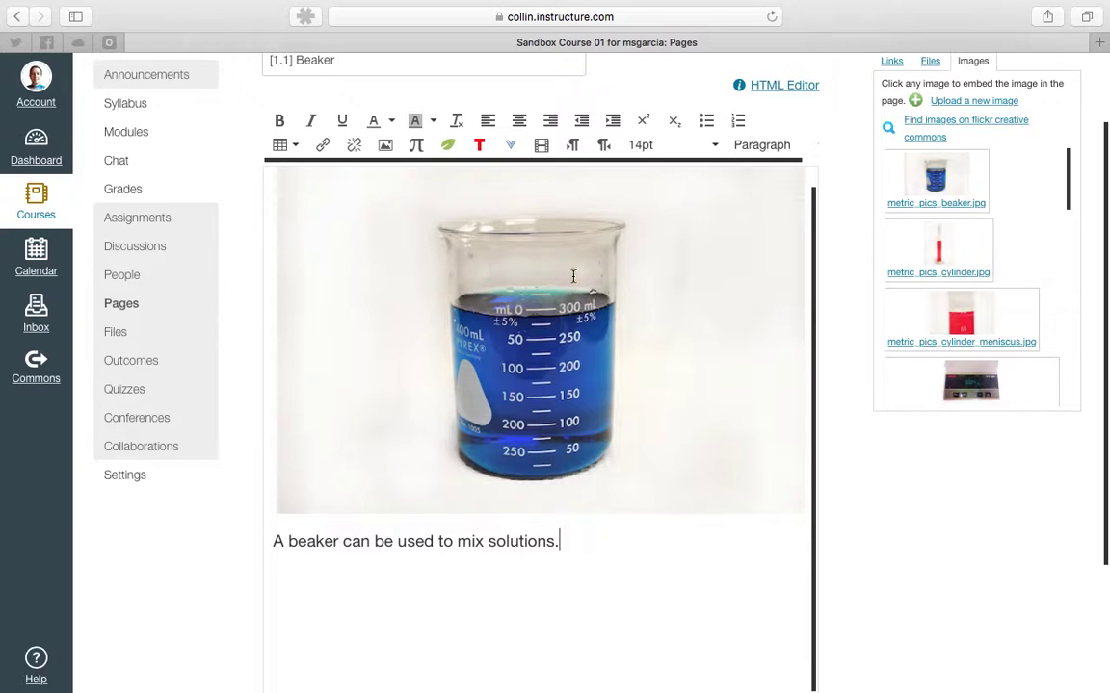
click(519, 124)
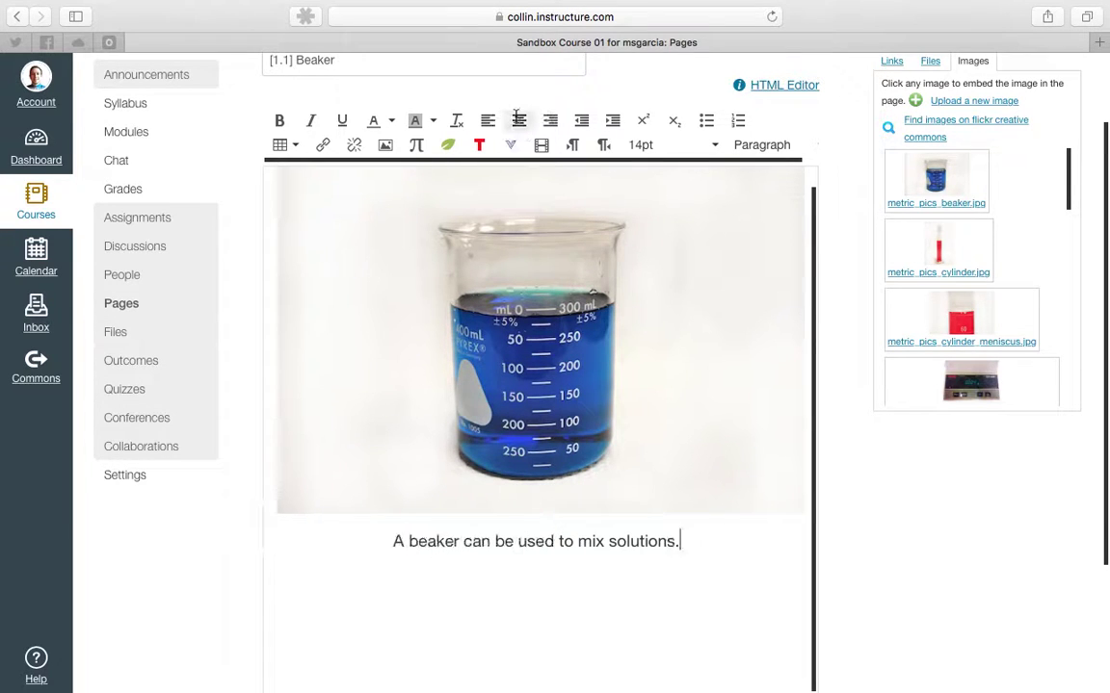
scroll(698, 547, up, 1)
scroll(698, 547, down, 1)
scroll(833, 534, up, 3)
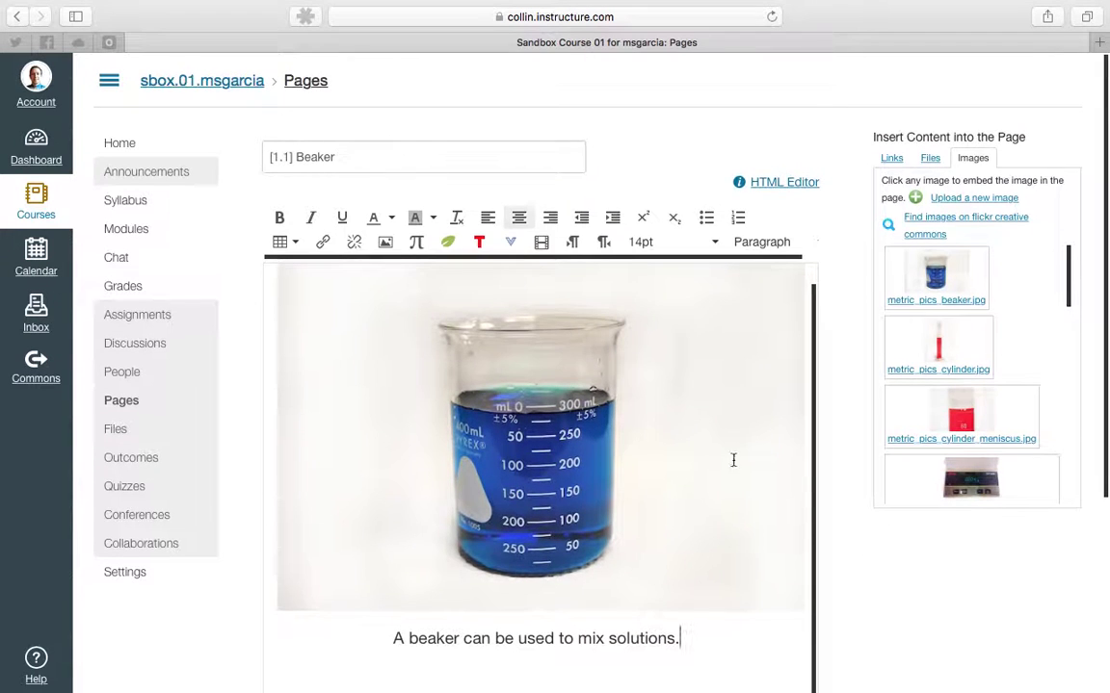
Review the choices for who can edit the page and select Only teachers
scroll(850, 520, down, 3)
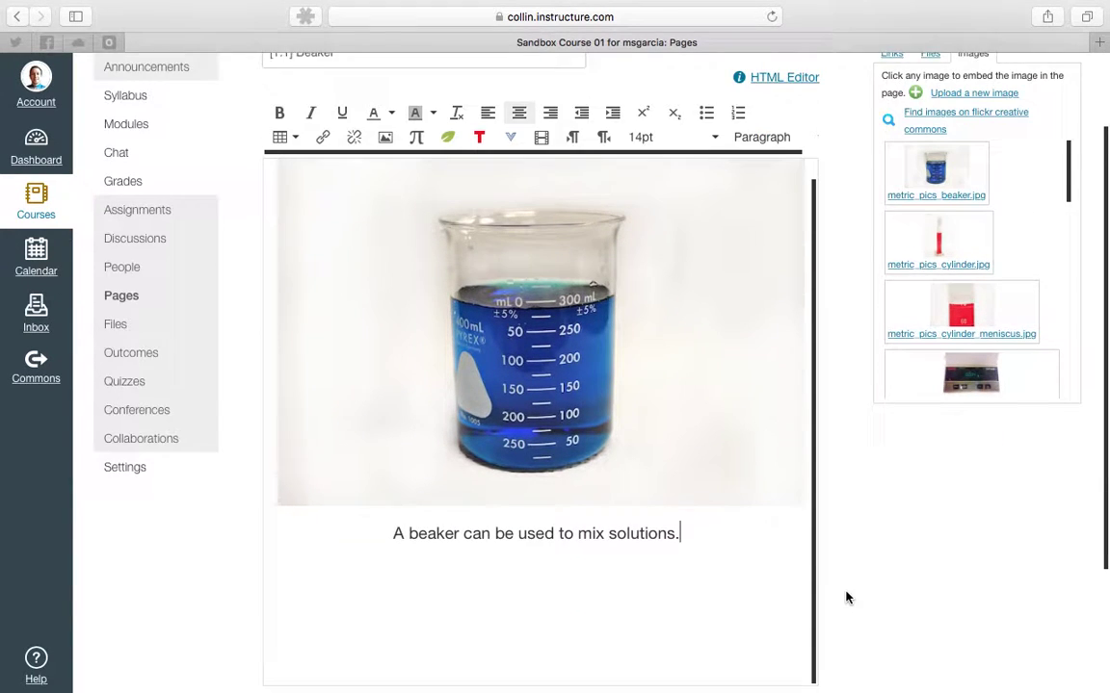
scroll(869, 528, down, 4)
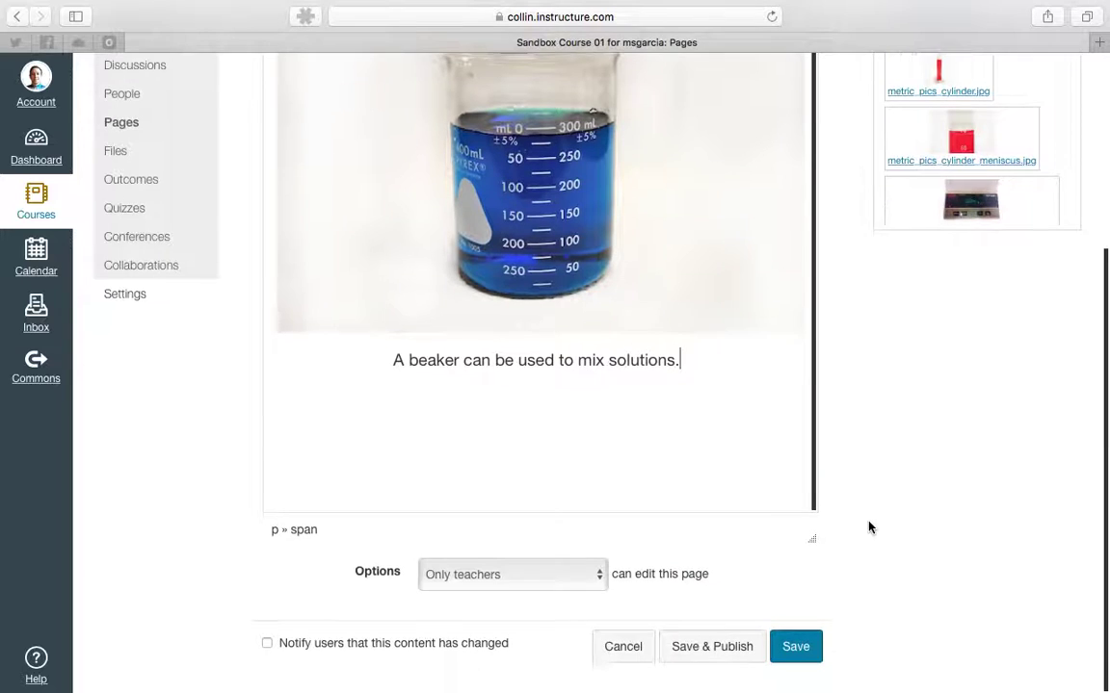
scroll(869, 528, up, 2)
scroll(869, 528, up, 5)
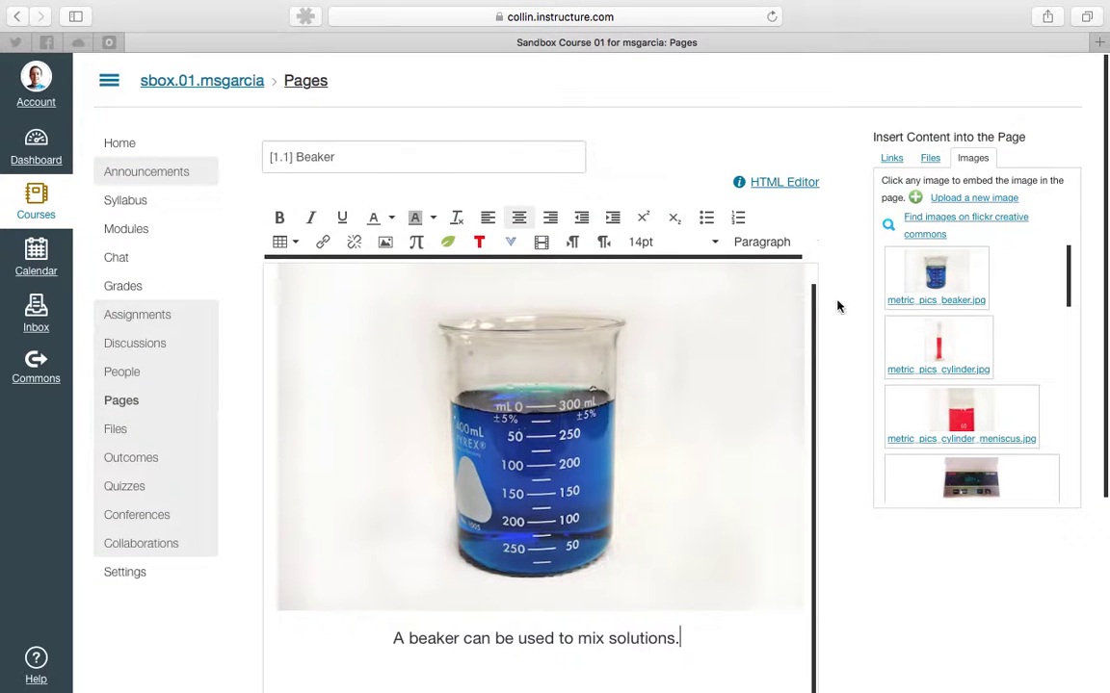
scroll(838, 306, down, 5)
click(796, 658)
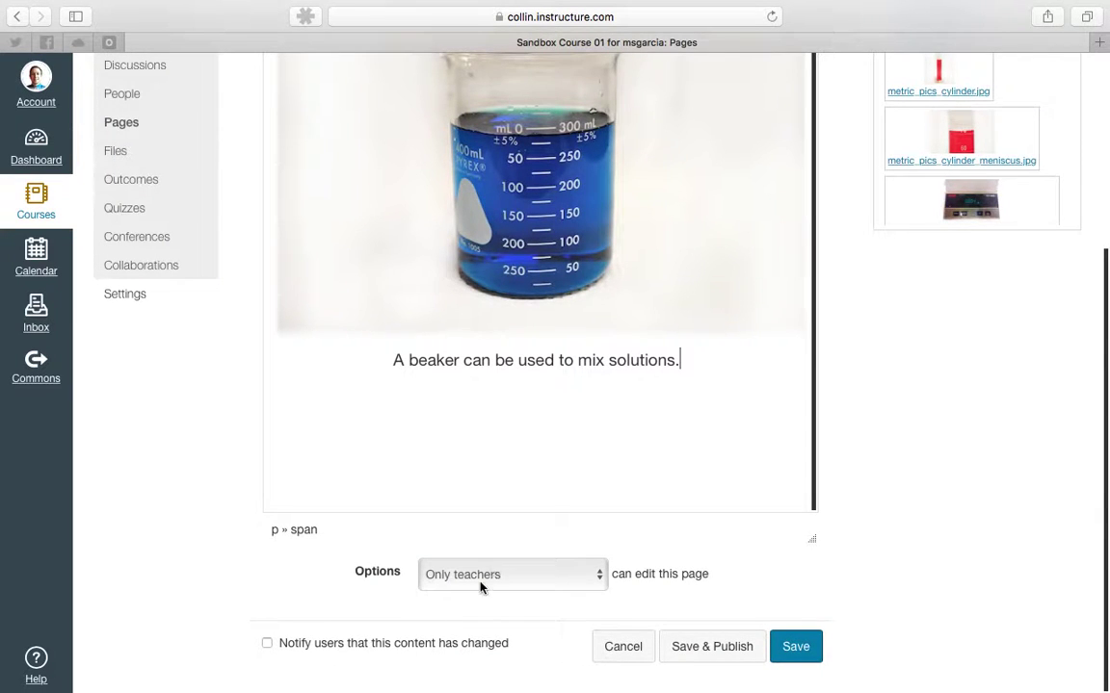
click(546, 574)
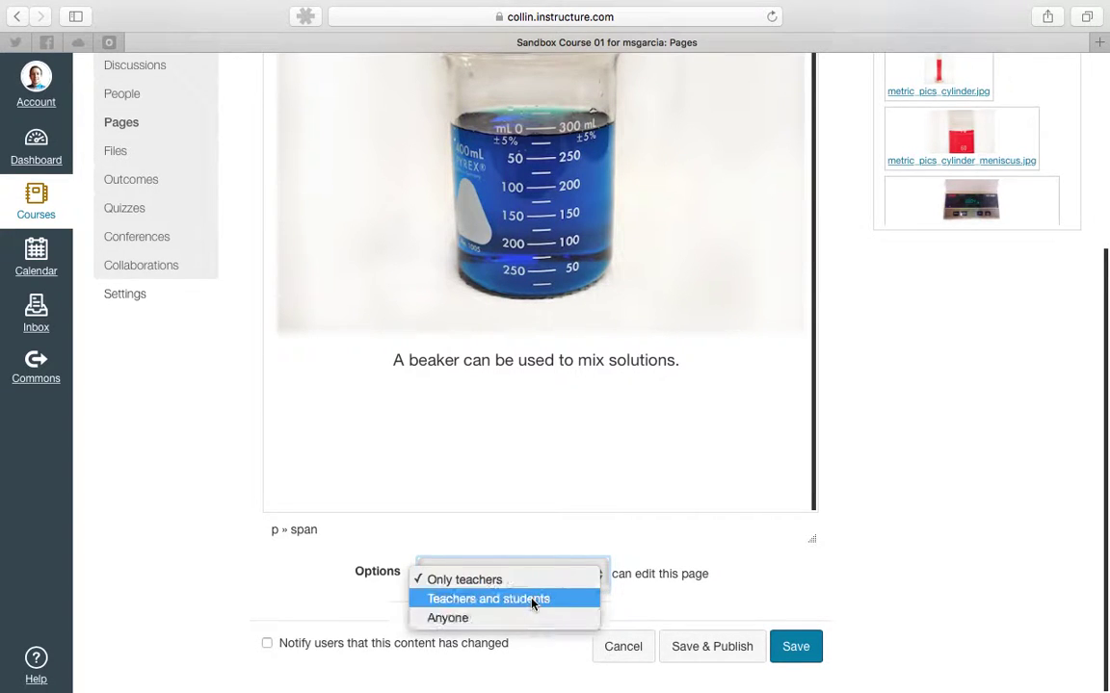
click(532, 579)
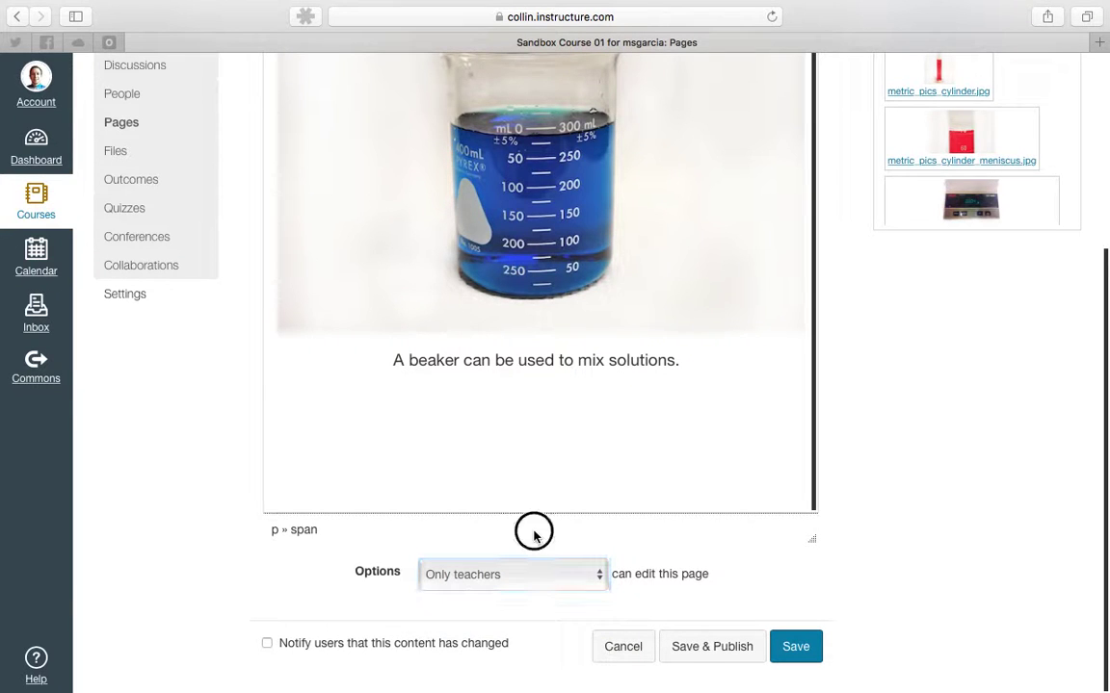
click(565, 584)
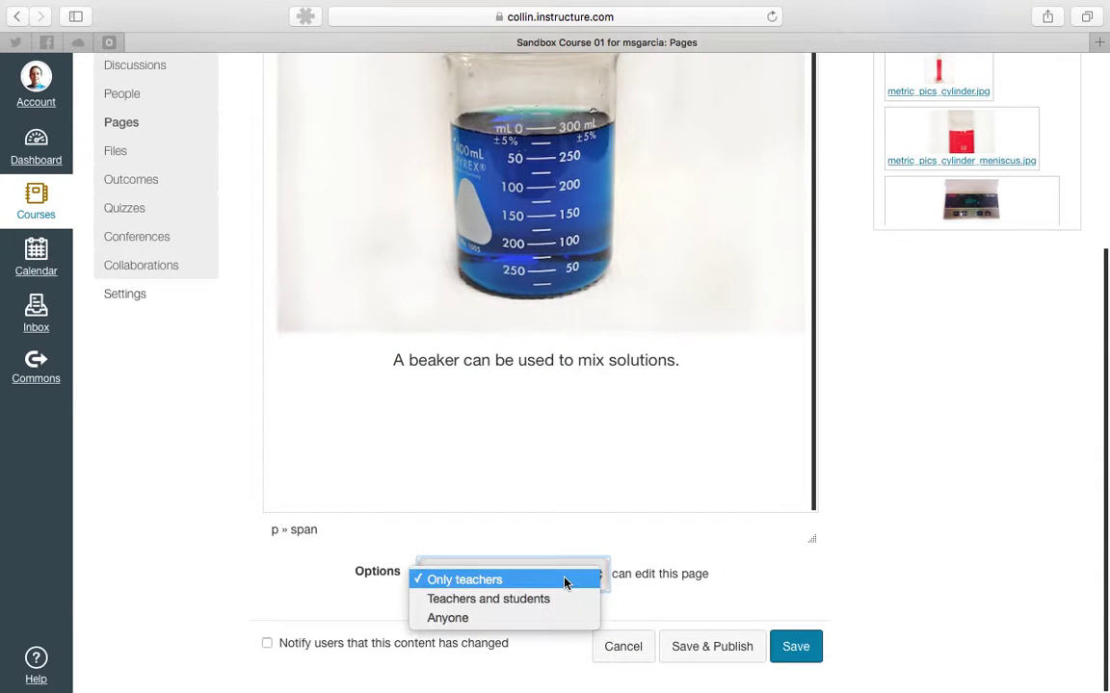
click(556, 581)
click(671, 547)
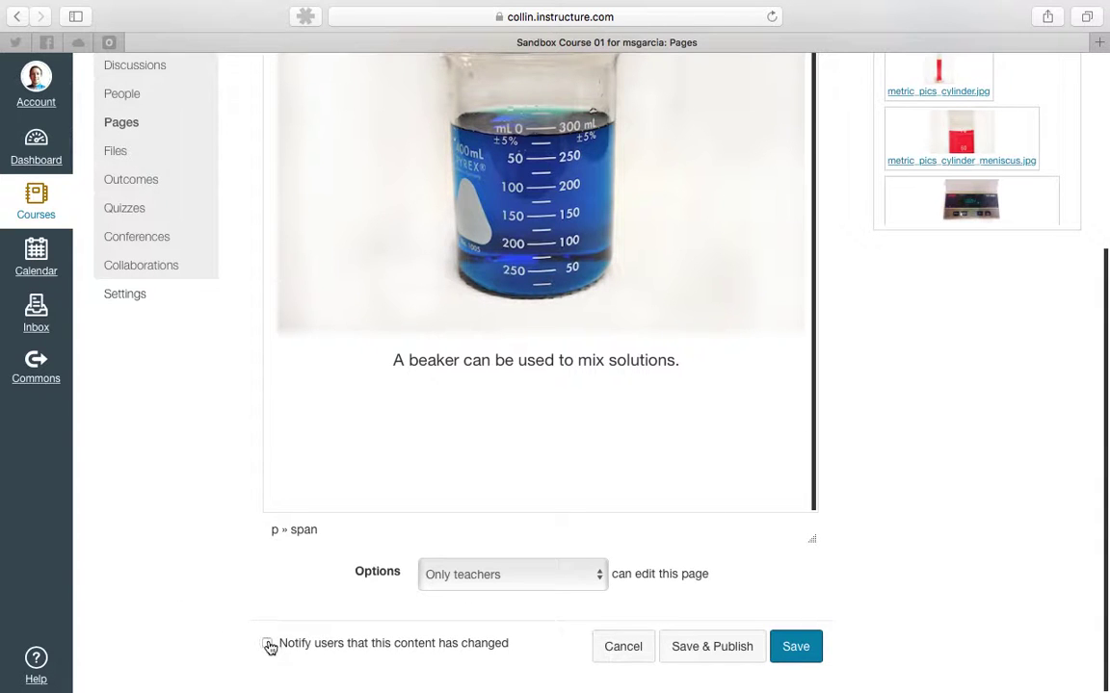
Look over the page's title, beaker image, centred sentence and editing options before saving
click(703, 362)
scroll(705, 362, up, 1)
scroll(844, 428, up, 6)
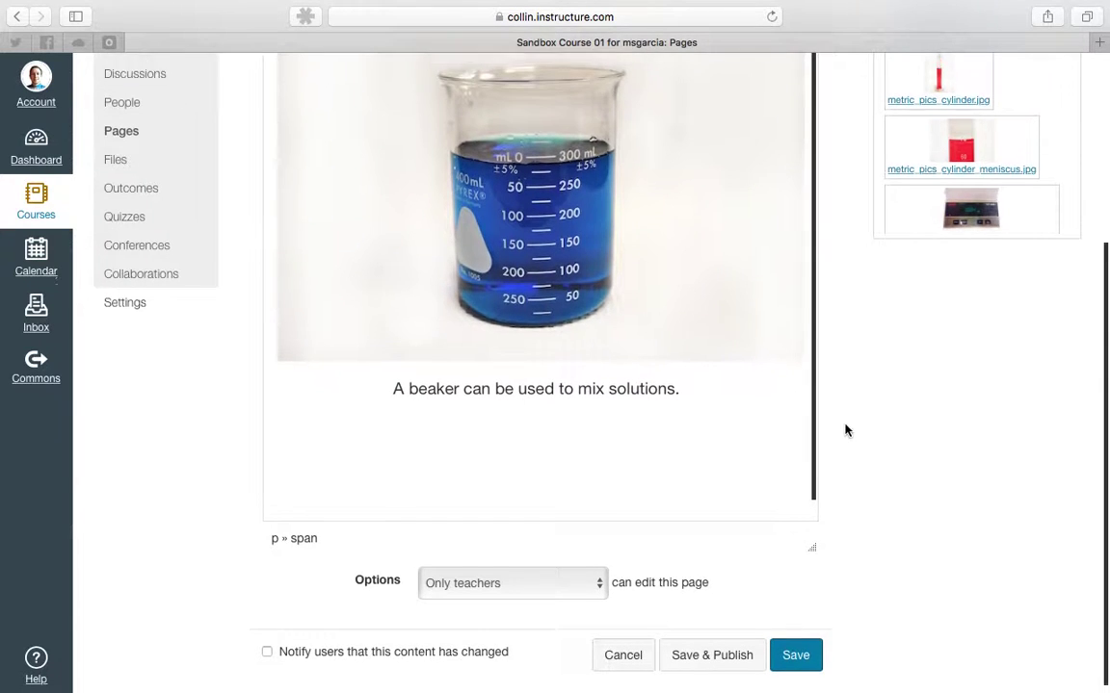
scroll(845, 430, down, 5)
scroll(845, 430, down, 1)
scroll(844, 431, up, 3)
scroll(844, 430, down, 3)
scroll(845, 430, up, 1)
scroll(845, 431, up, 3)
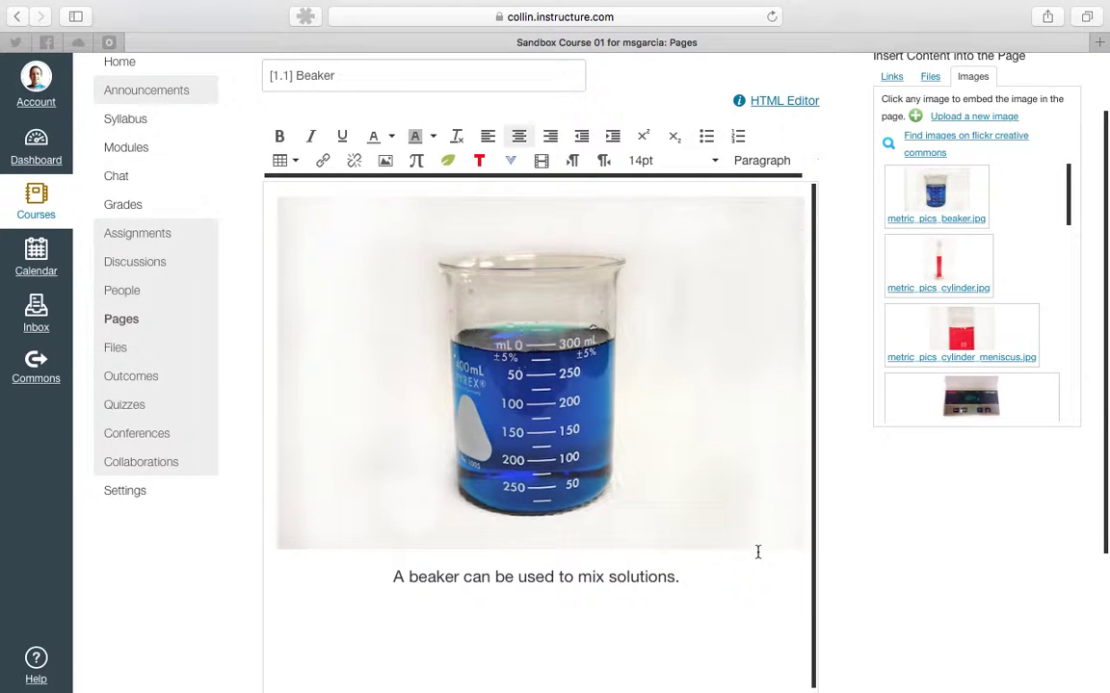
Turn the option to notify users that the content has changed on and back off
scroll(872, 545, down, 5)
click(267, 643)
click(268, 645)
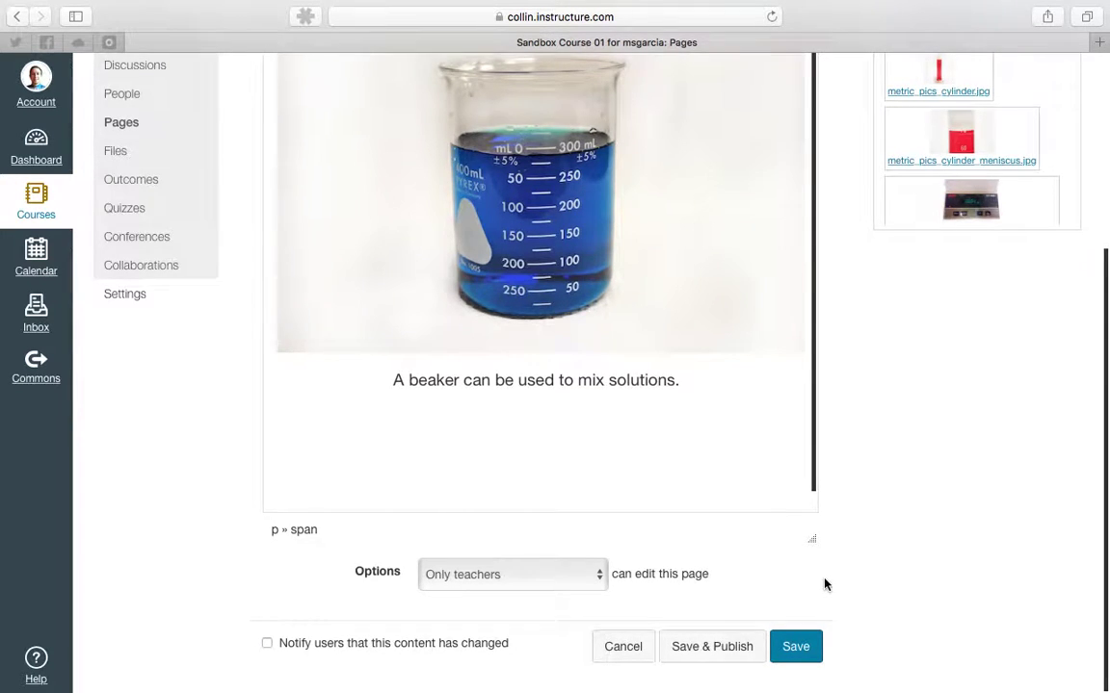
Save the page without publishing it and highlight the sentence below the beaker image on the saved page
scroll(825, 584, up, 6)
scroll(844, 434, down, 6)
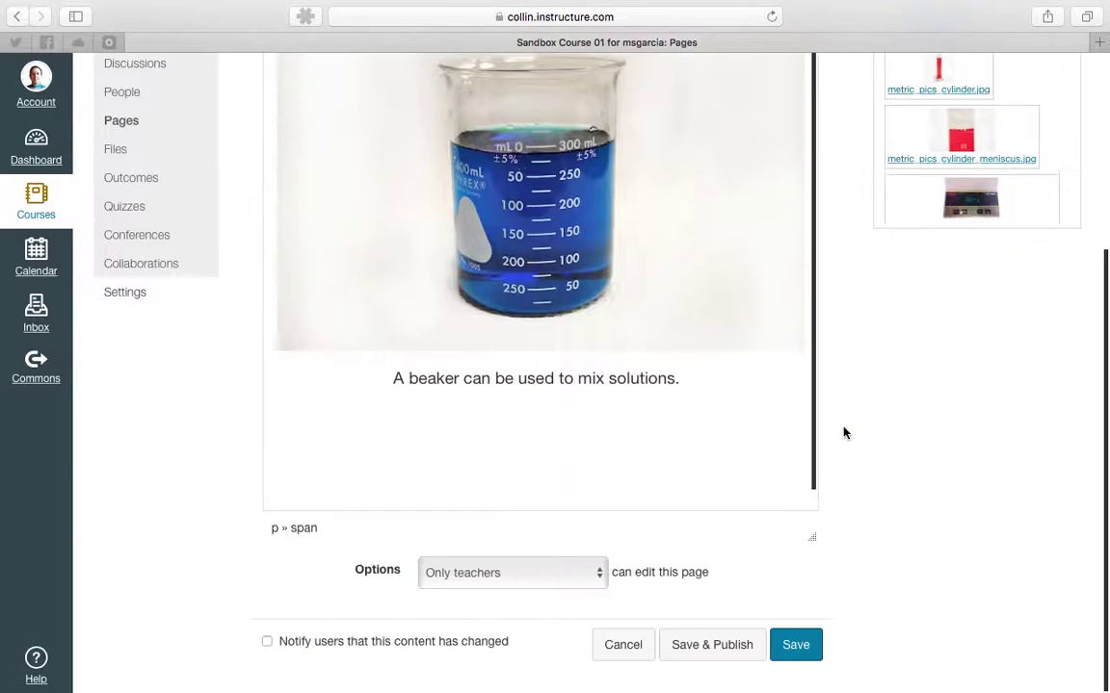
click(795, 648)
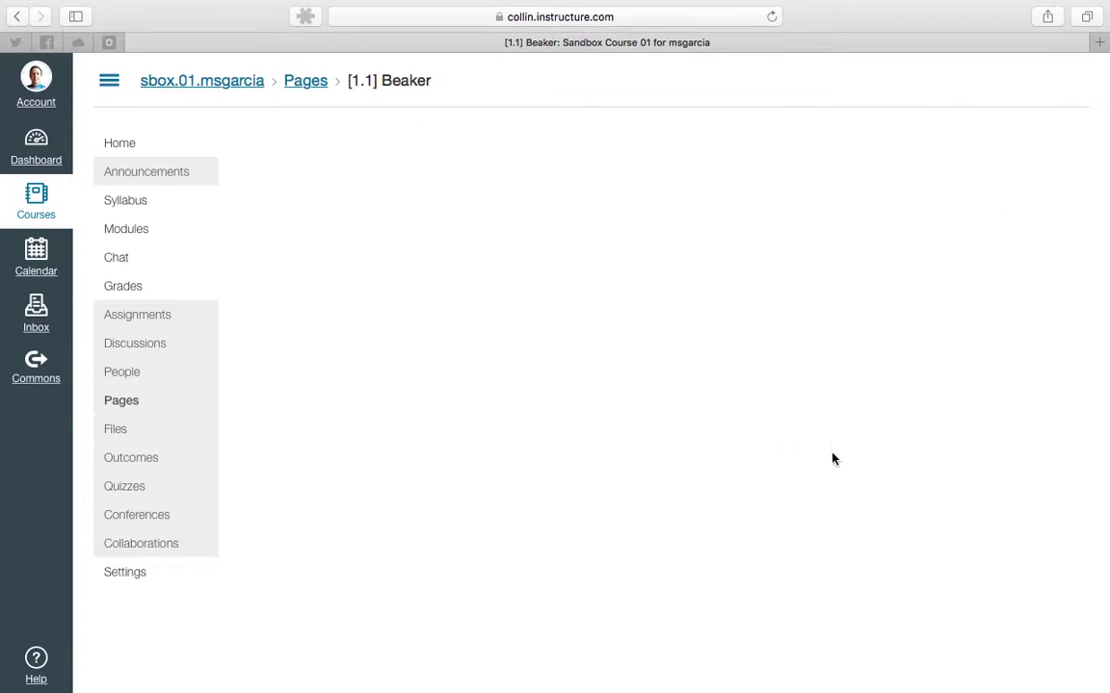
scroll(914, 364, down, 1)
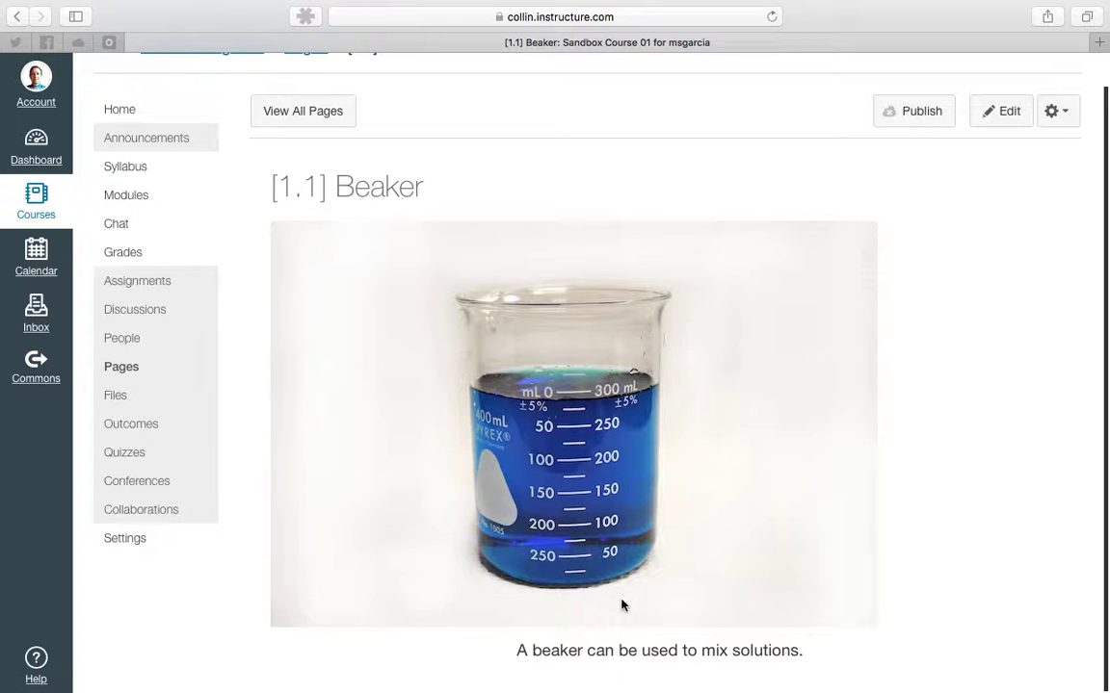
mouse_move(517, 653)
mouse_down()
mouse_move(812, 646)
mouse_move(517, 645)
mouse_up()
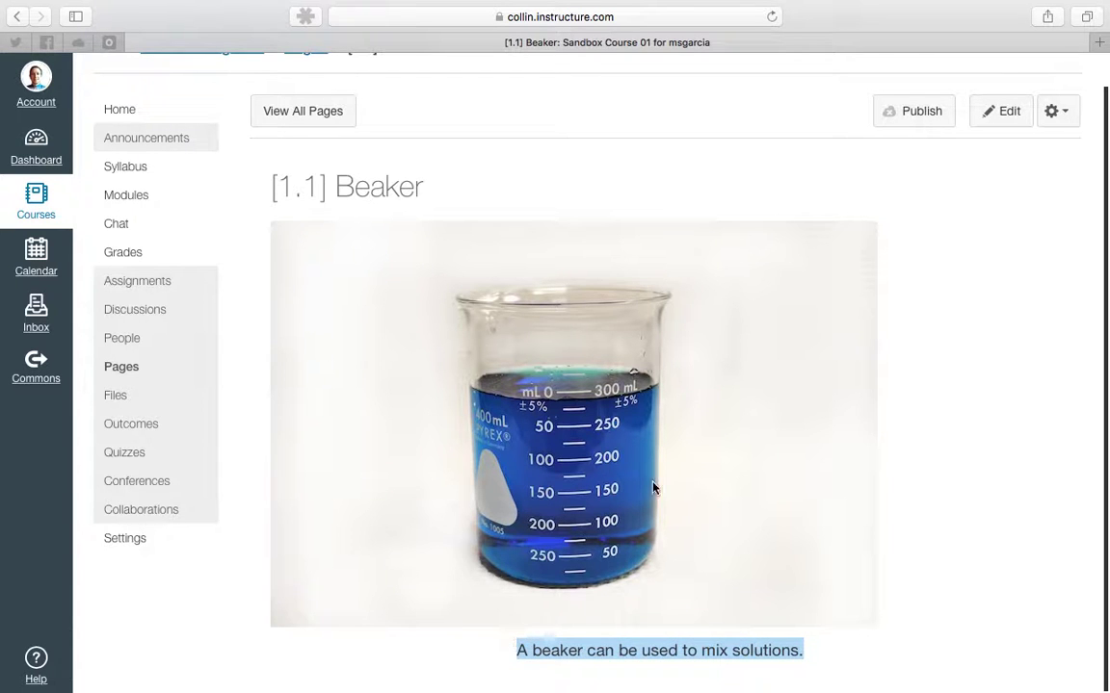